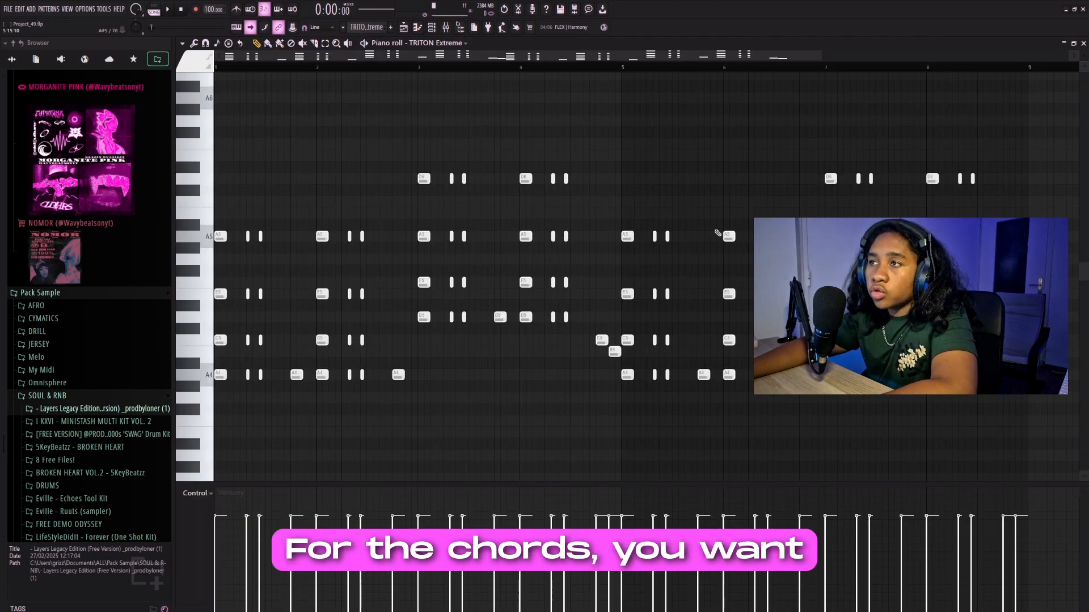
# - Examine the chopped chord pattern in the TRITON Extreme piano roll, selecting the short chord hits that follow the first chord
pyautogui.hotkey('ctrl', 'a')
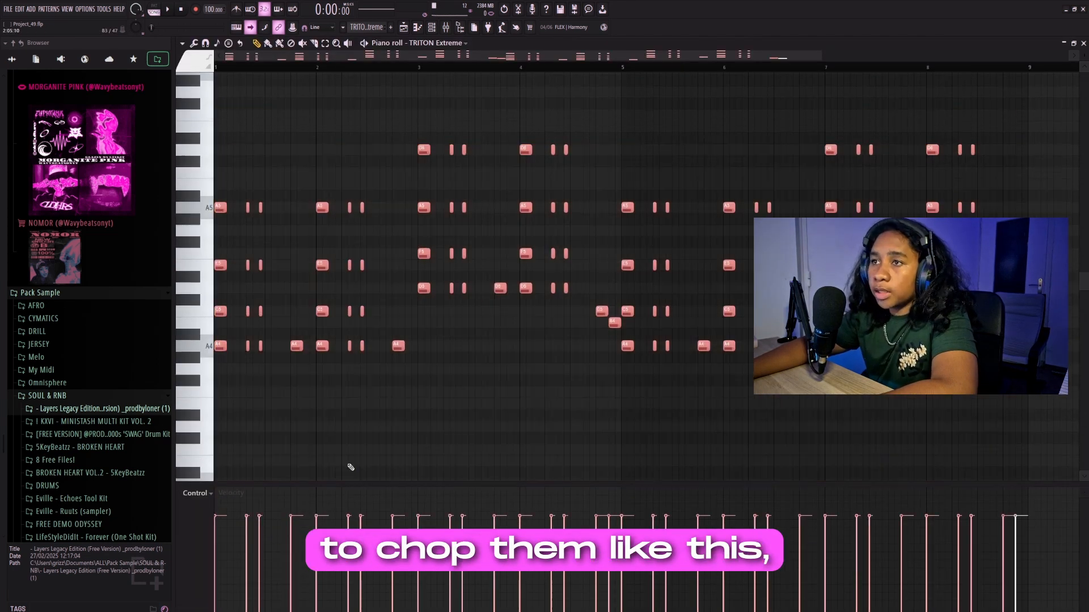
pyautogui.hotkey('ctrl', 'd')
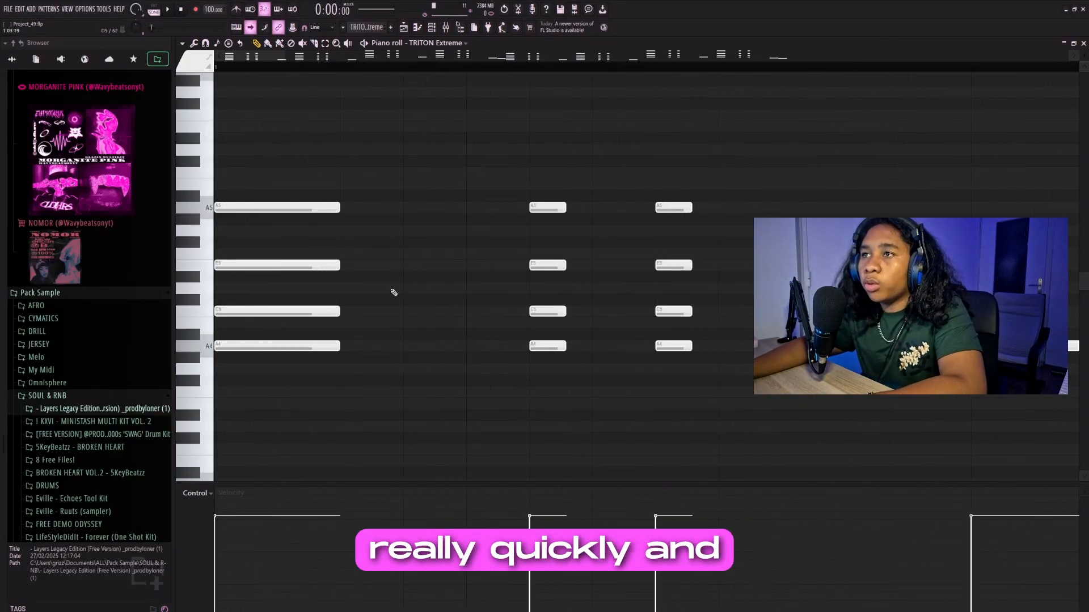
pyautogui.moveTo(529, 85); pyautogui.dragTo(738, 424)
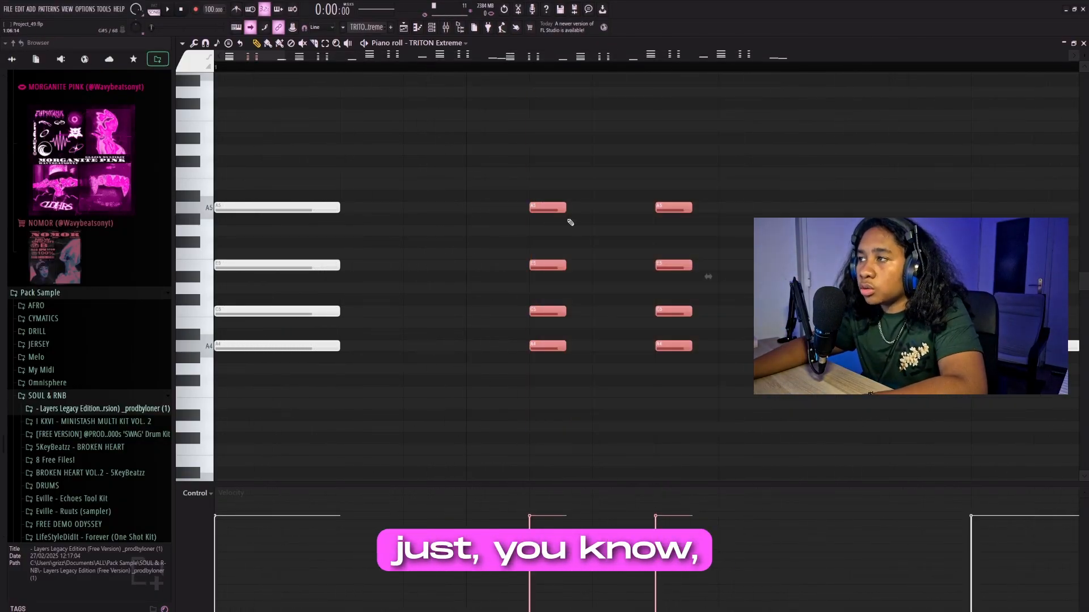
pyautogui.moveTo(506, 155); pyautogui.dragTo(745, 465)
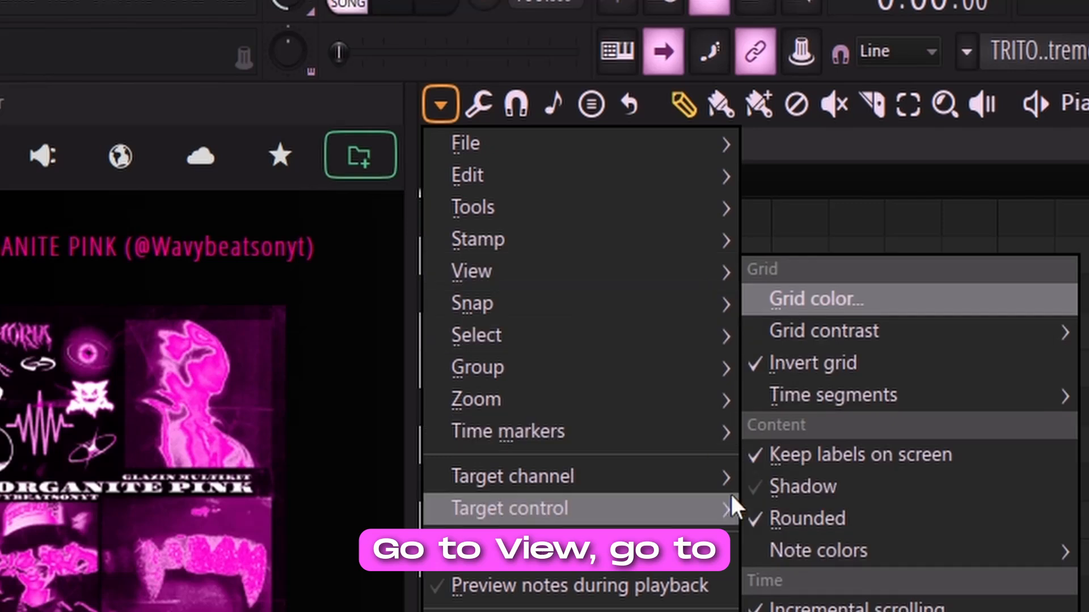
# - Set the piano roll's scale highlighting to root note A with Minor Natural (Aeolian)
pyautogui.moveTo(486, 306)
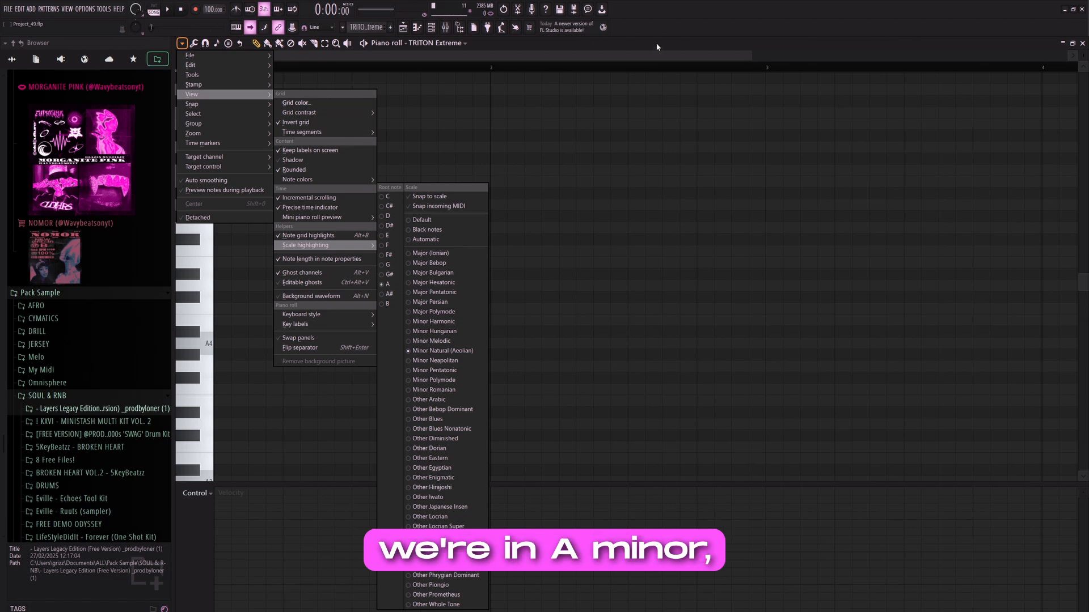
pyautogui.click(390, 288)
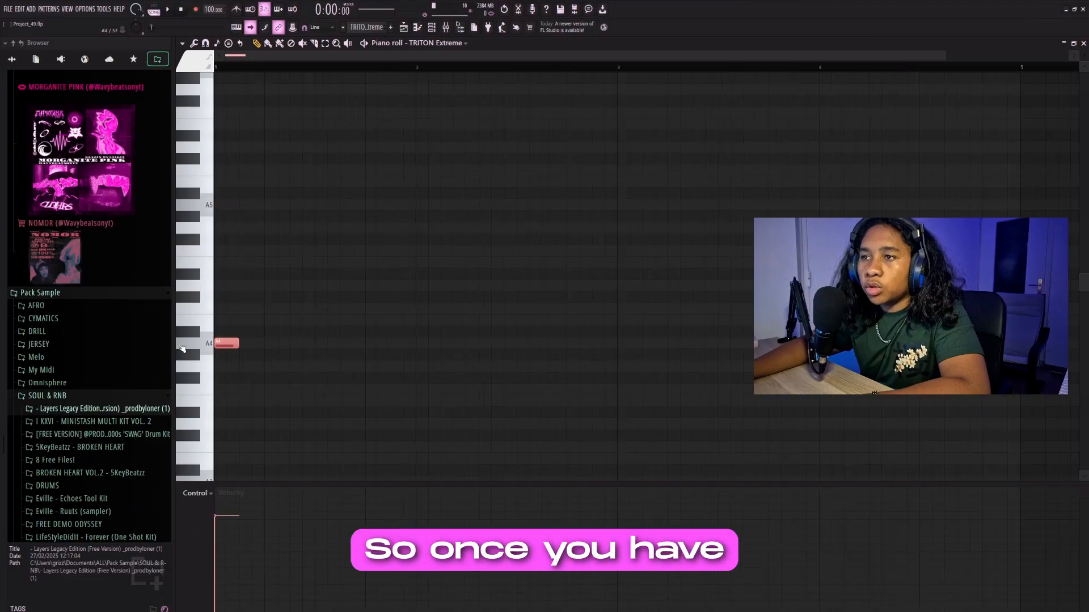
pyautogui.scroll(3, 182, 349)
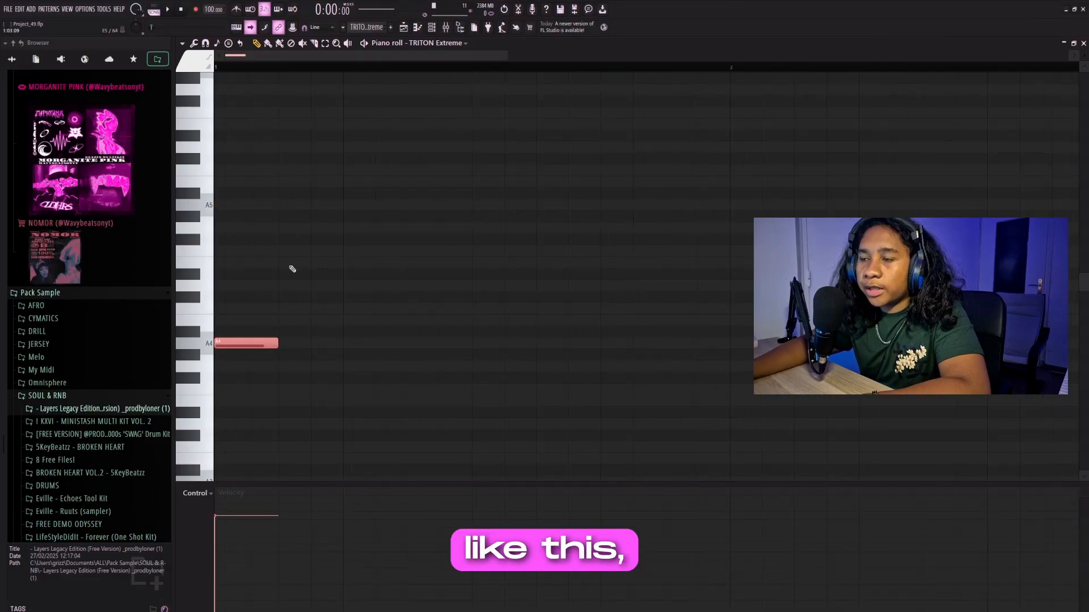
pyautogui.click(235, 330)
pyautogui.moveTo(235, 329); pyautogui.dragTo(235, 318)
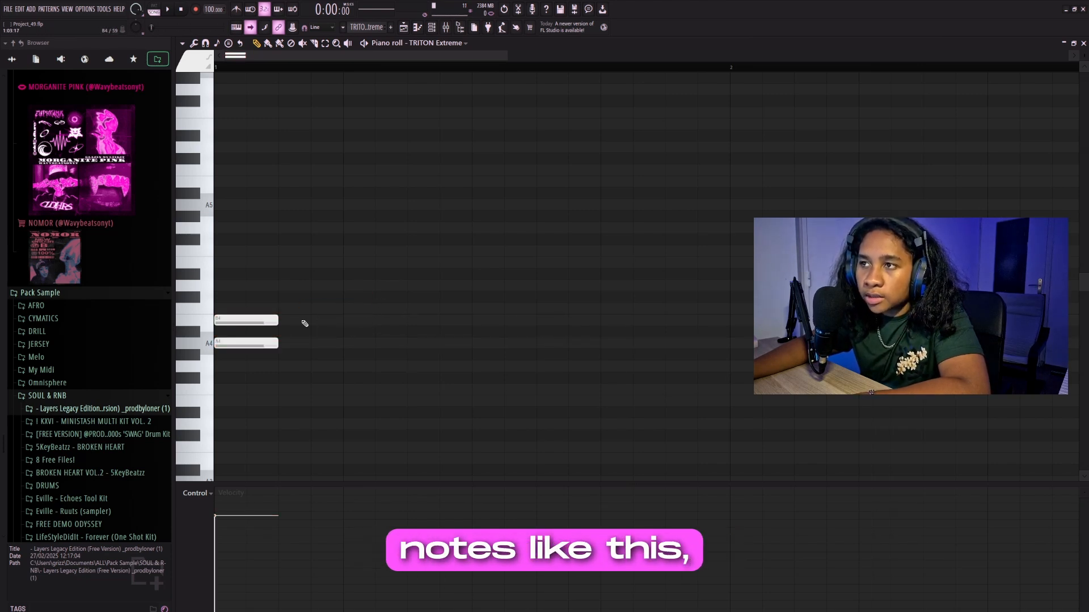
pyautogui.rightClick(263, 321)
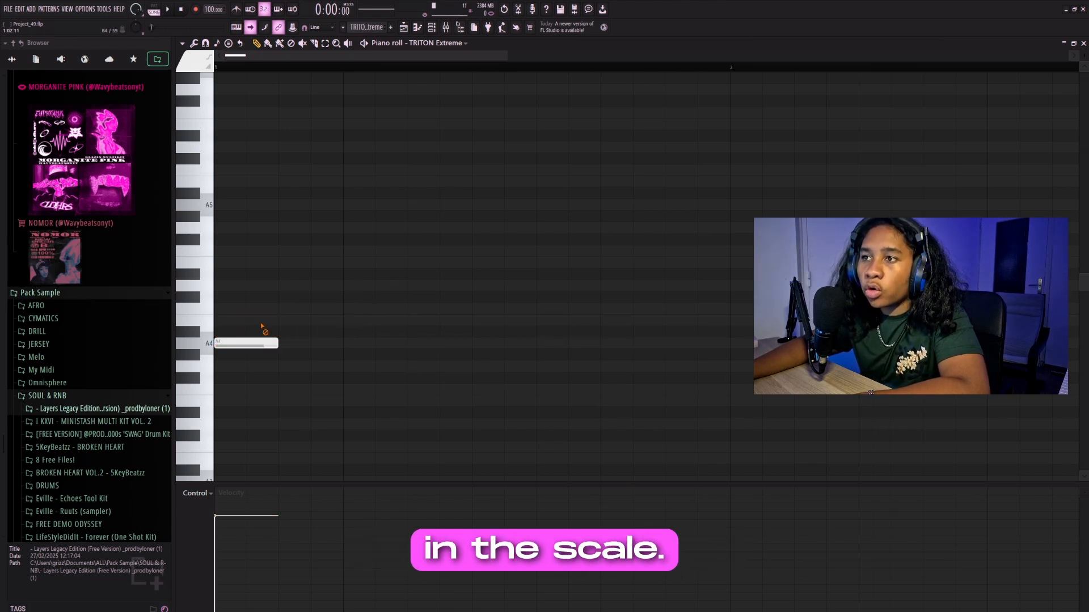
# - Stack C5, E5 and G5 on the A4 note at the start of bar 1 to build a seventh chord
pyautogui.click(230, 343)
pyautogui.moveTo(232, 312); pyautogui.dragTo(238, 326)
pyautogui.hotkey('shift', 'Up')
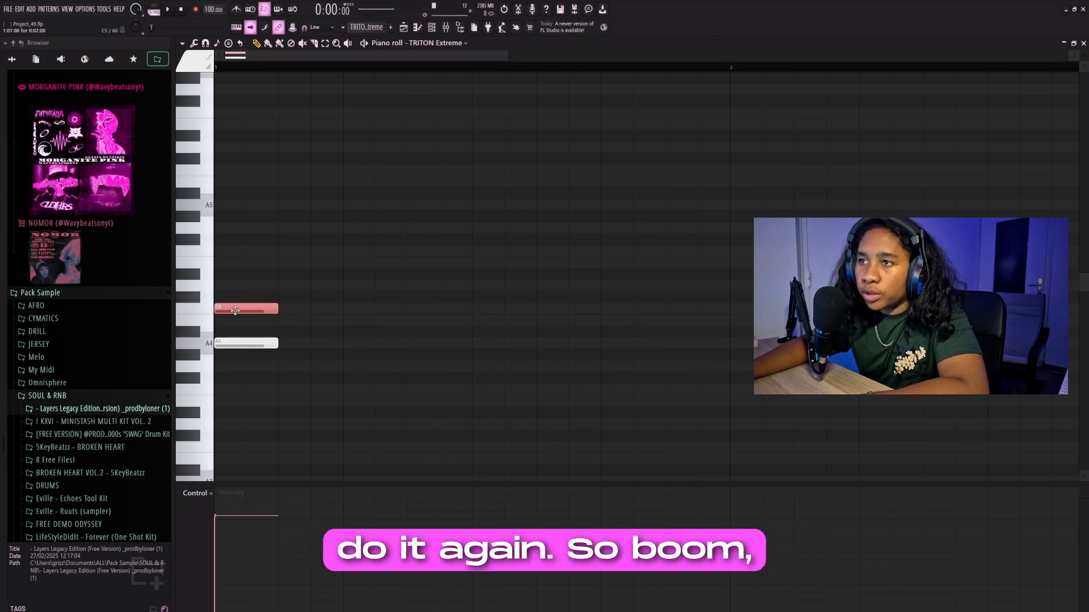
pyautogui.click(244, 284)
pyautogui.moveTo(244, 283)
pyautogui.mouseDown()
pyautogui.moveTo(233, 255)
pyautogui.moveTo(244, 221)
pyautogui.mouseUp()
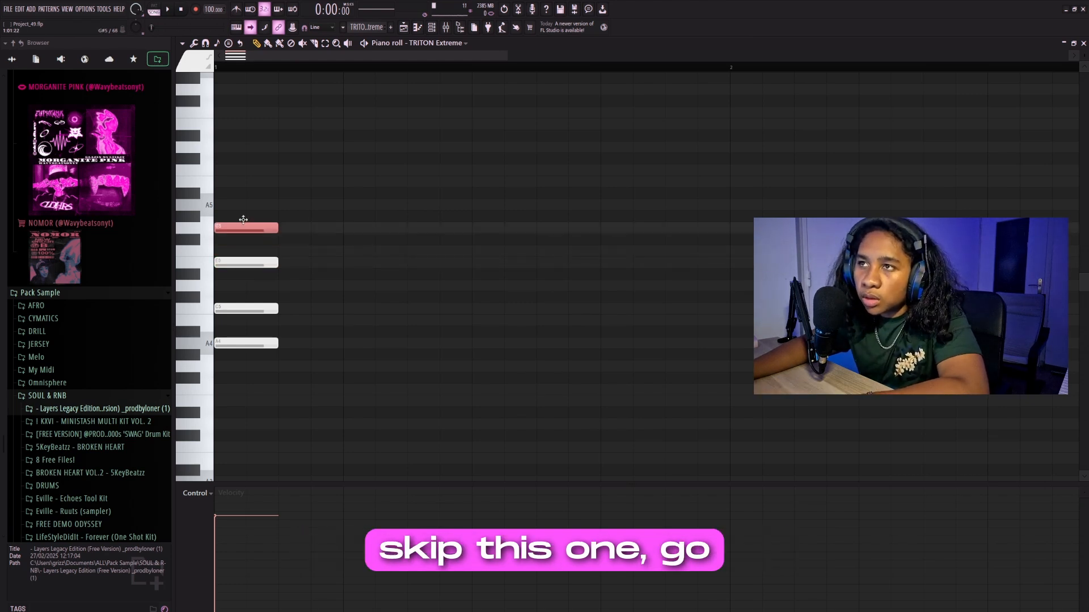
pyautogui.hotkey('ctrl', 'a')
pyautogui.keyDown('ctrl'); pyautogui.click(430, 254); pyautogui.keyUp('ctrl')
pyautogui.scroll(5, 311, 326)
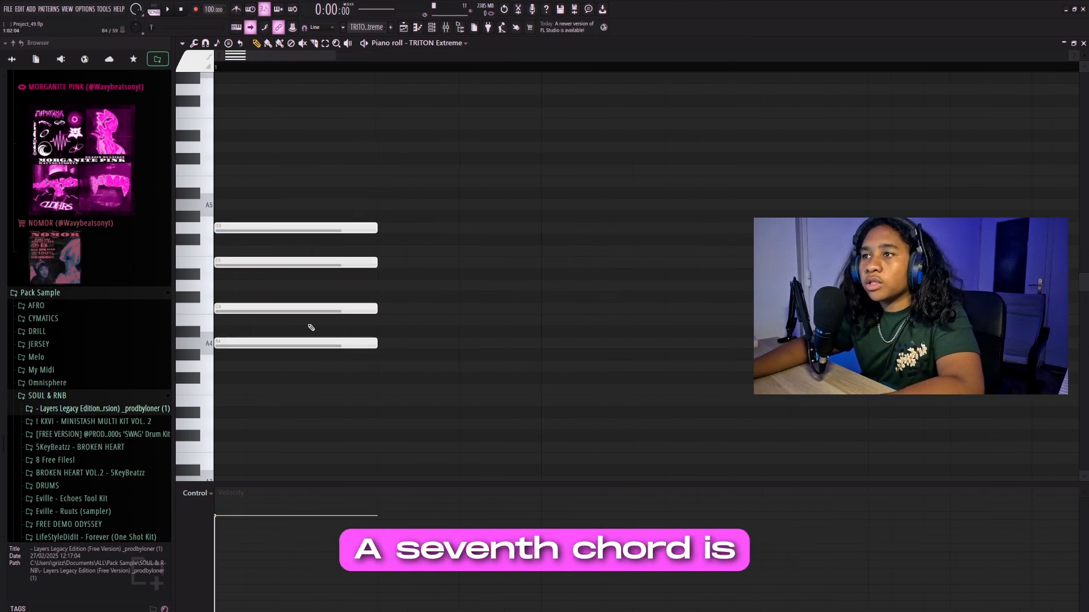
# - Move the chord's top note from G5 up to A5
pyautogui.scroll(-3, 332, 327)
pyautogui.moveTo(366, 201); pyautogui.dragTo(266, 344)
pyautogui.keyDown('ctrl'); pyautogui.click(407, 277); pyautogui.keyUp('ctrl')
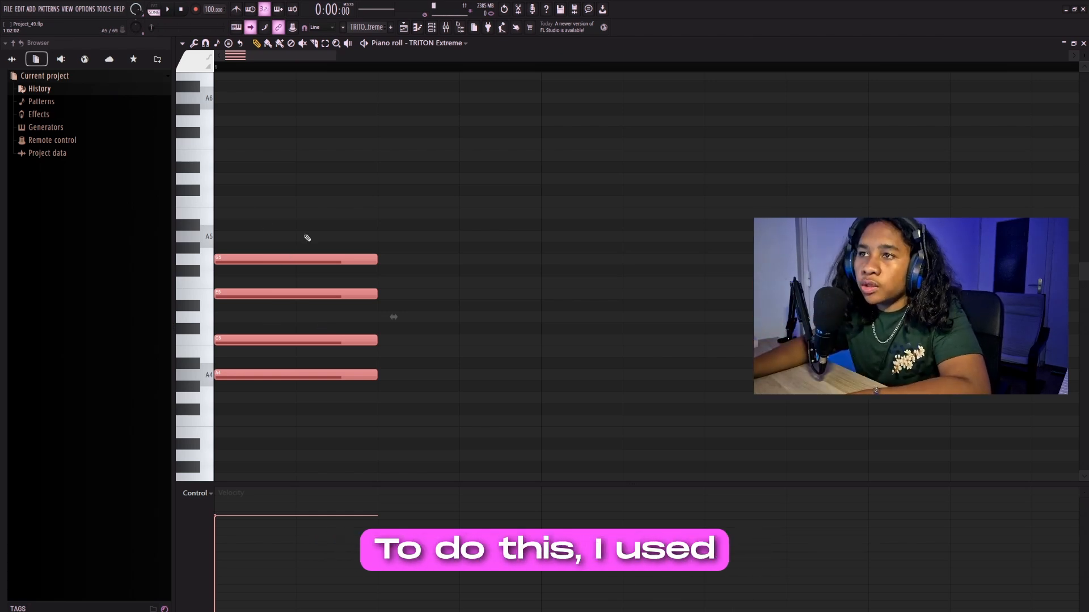
pyautogui.moveTo(305, 235)
pyautogui.mouseDown()
pyautogui.moveTo(278, 272)
pyautogui.moveTo(237, 228)
pyautogui.mouseUp()
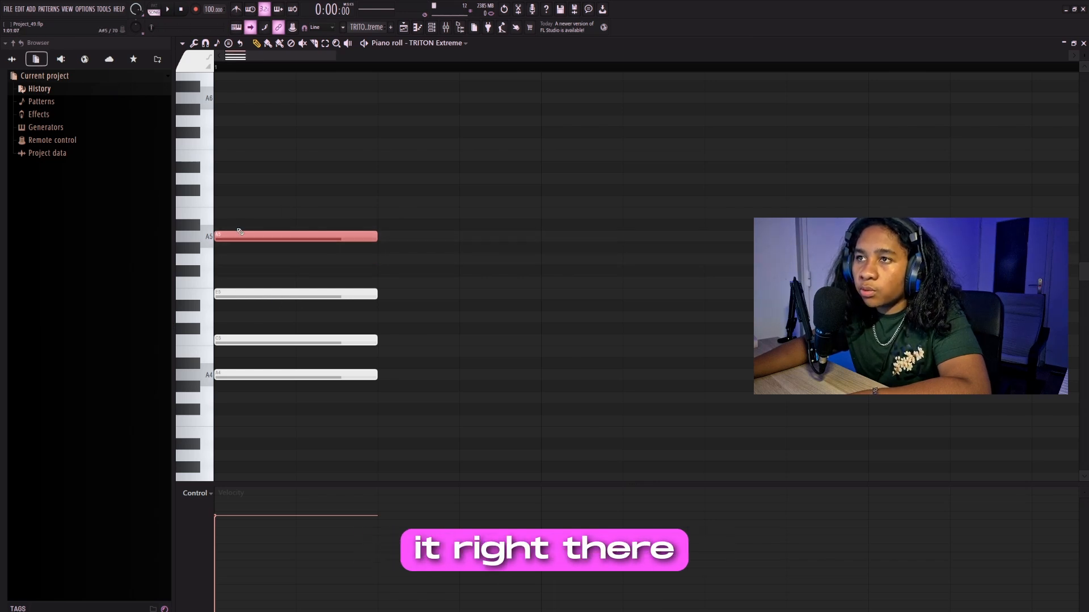
pyautogui.click(256, 375)
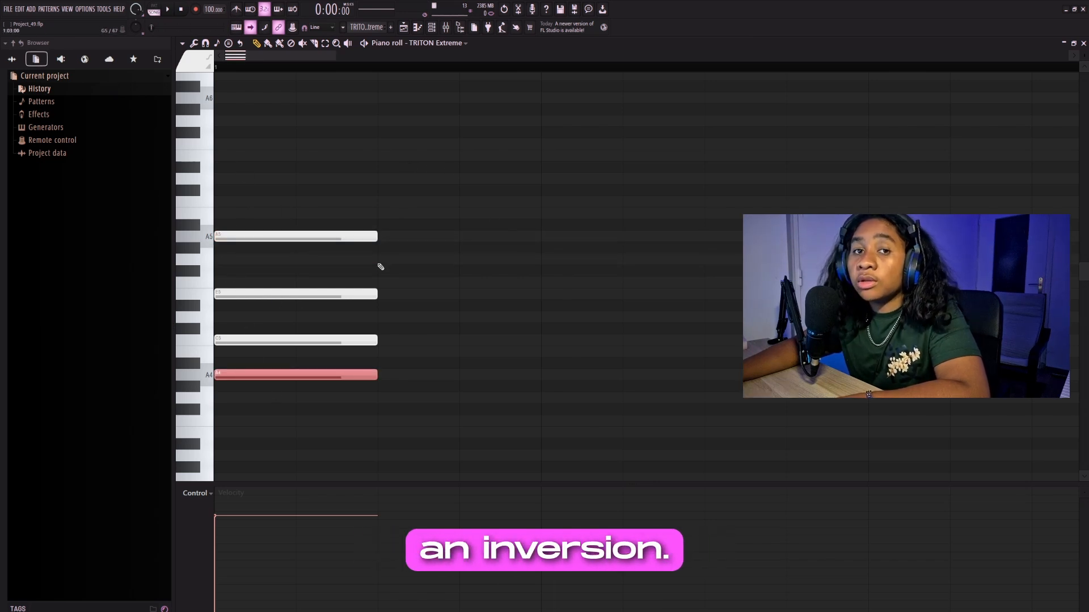
# - Delete the A5 note and replace it with a copy of the A4 root note raised one octave
pyautogui.rightClick(359, 238)
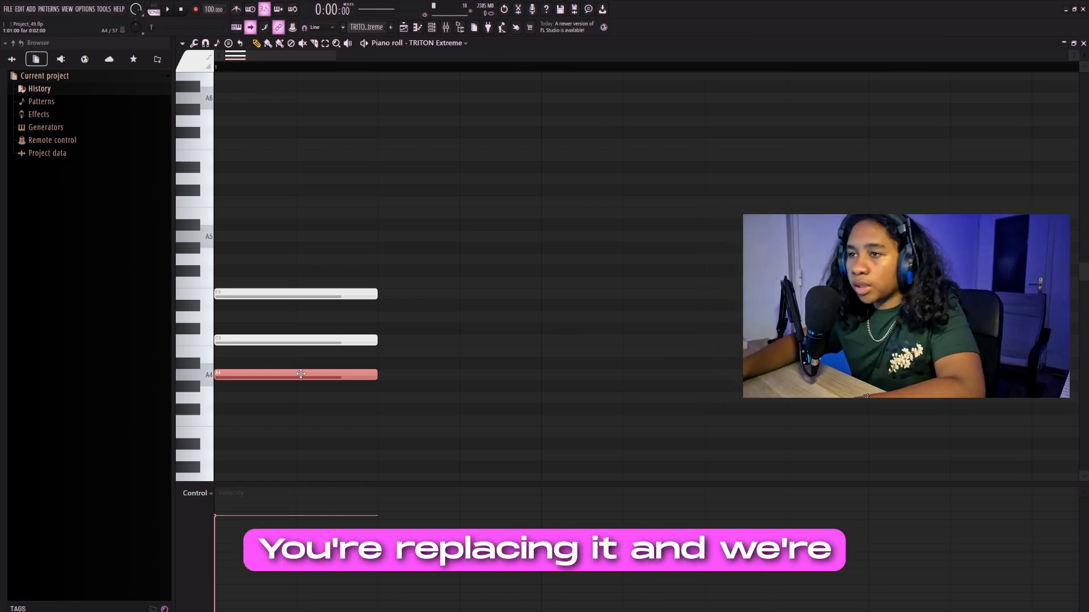
pyautogui.hotkey('ctrl', 'v')
pyautogui.hotkey('ctrl', 'Up')
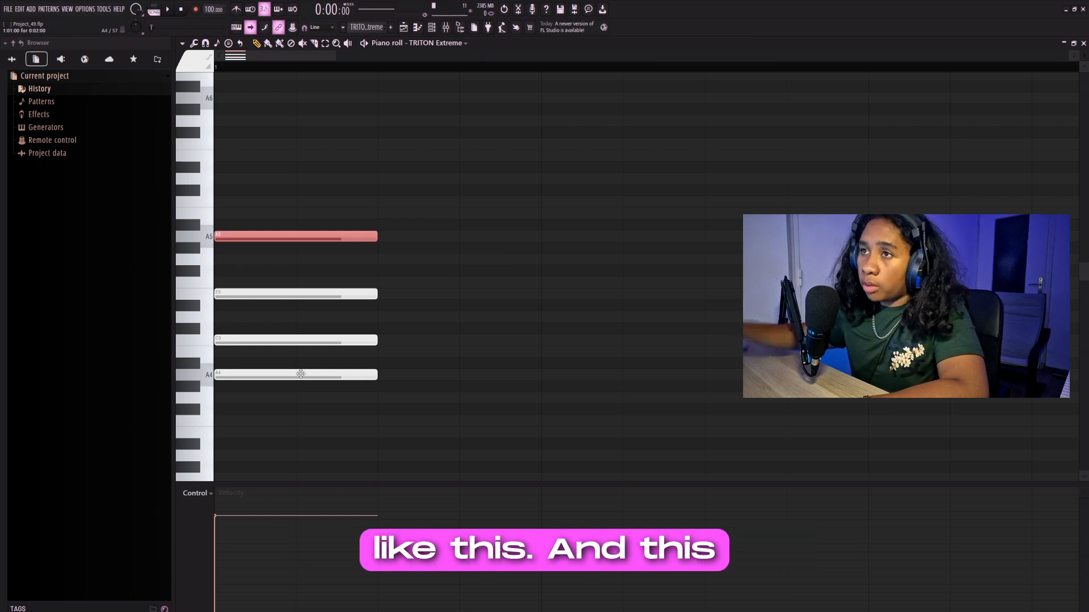
pyautogui.keyDown('ctrl'); pyautogui.click(348, 214); pyautogui.keyUp('ctrl')
pyautogui.keyDown('alt'); pyautogui.rightClick(270, 260); pyautogui.keyUp('alt')
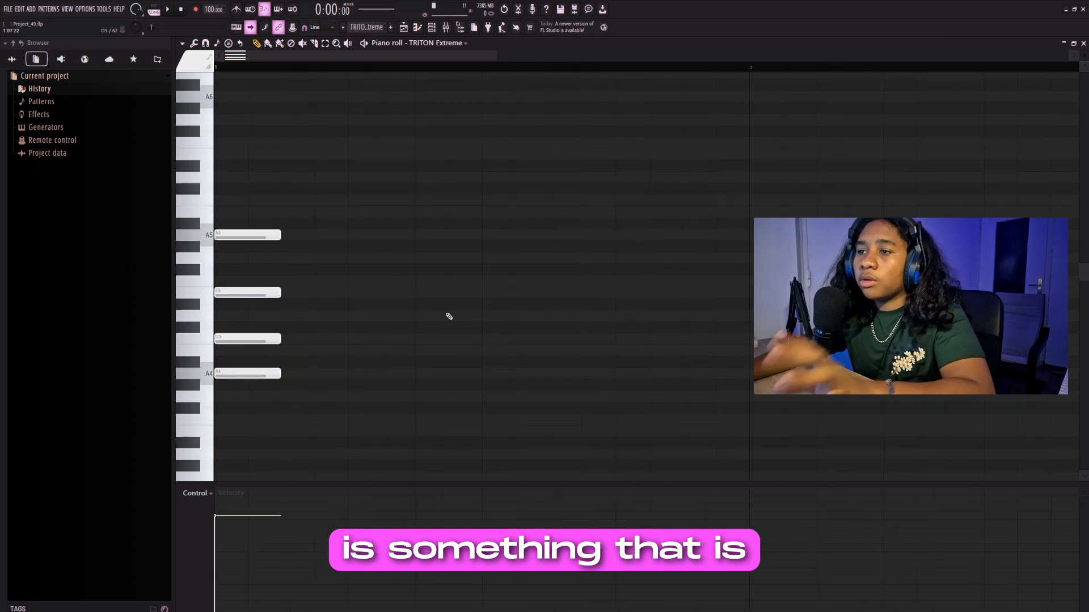
# - Duplicate the whole chord three times to make four consecutive chords in bar 1
pyautogui.hotkey('ctrl', 'a')
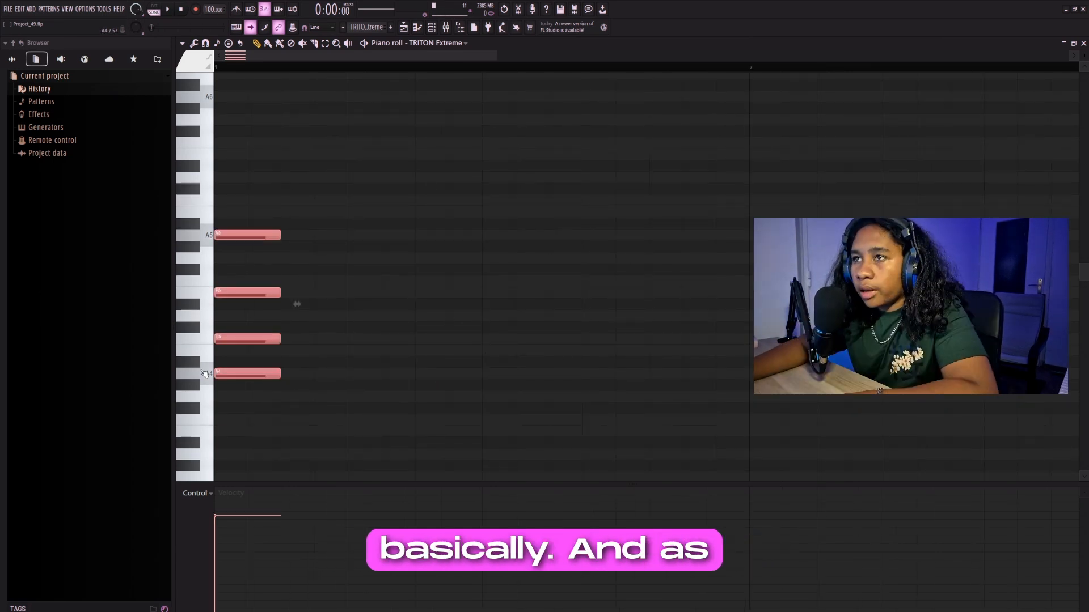
pyautogui.hotkey('ctrl', 'b')
pyautogui.hotkey('ctrl', 'b')
pyautogui.hotkey('ctrl', 'b')
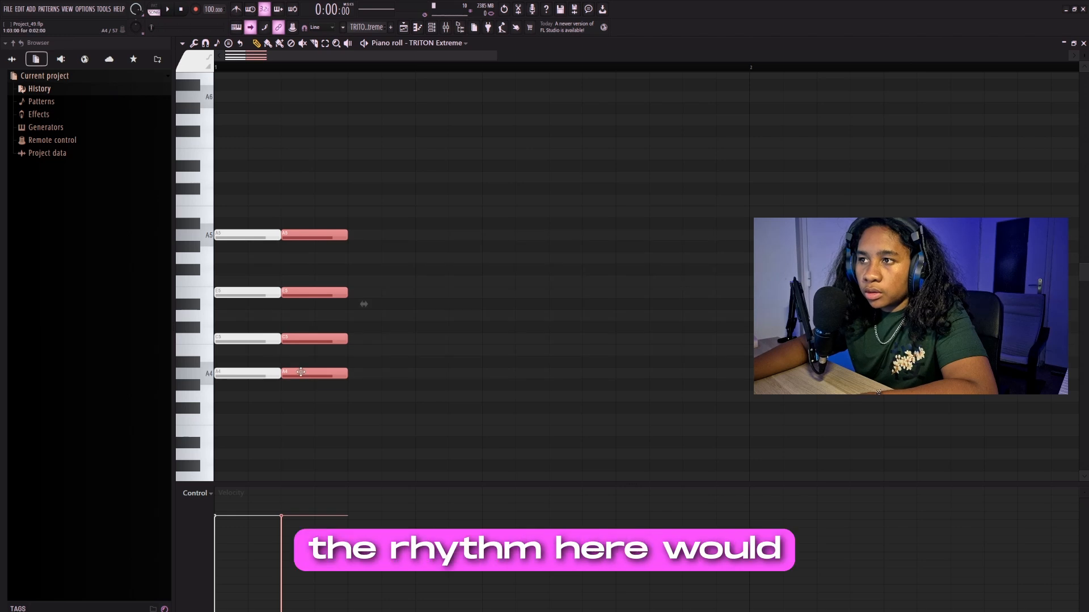
pyautogui.scroll(-2, 274, 363)
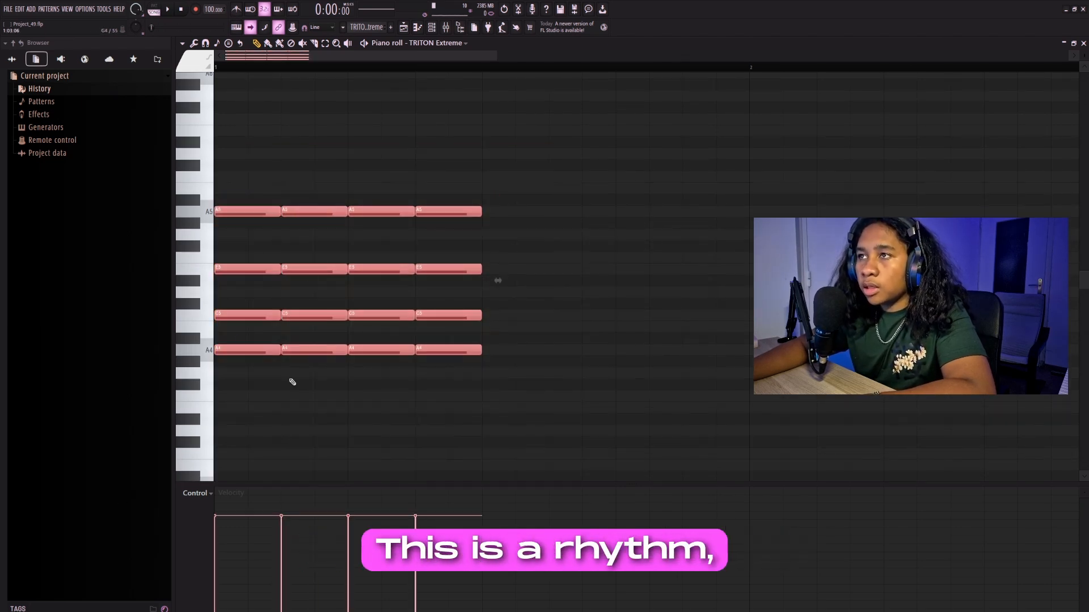
pyautogui.moveTo(510, 170); pyautogui.dragTo(315, 366)
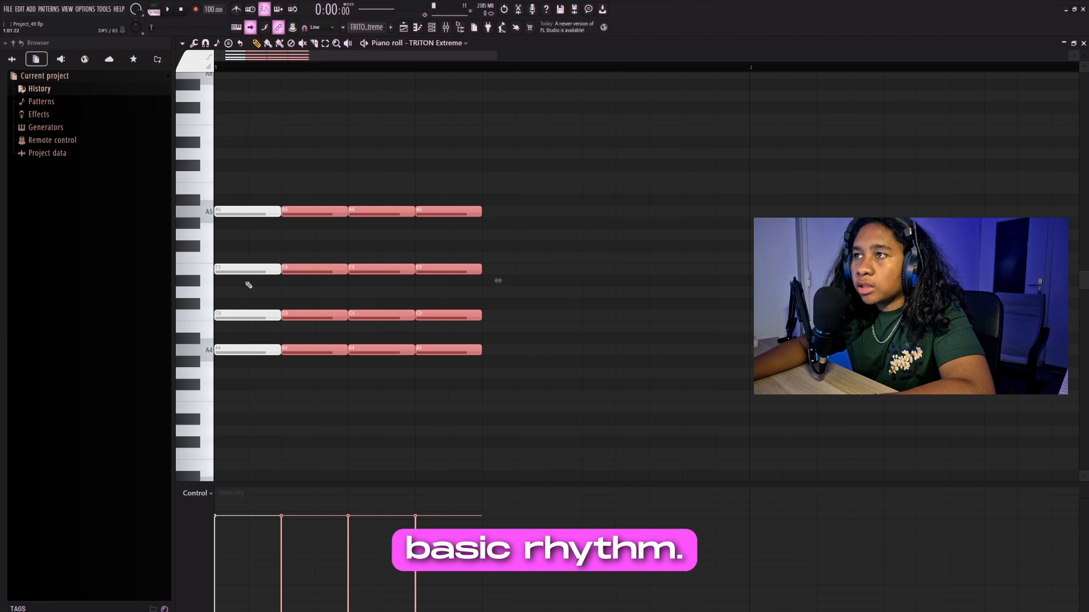
pyautogui.press('Delete')
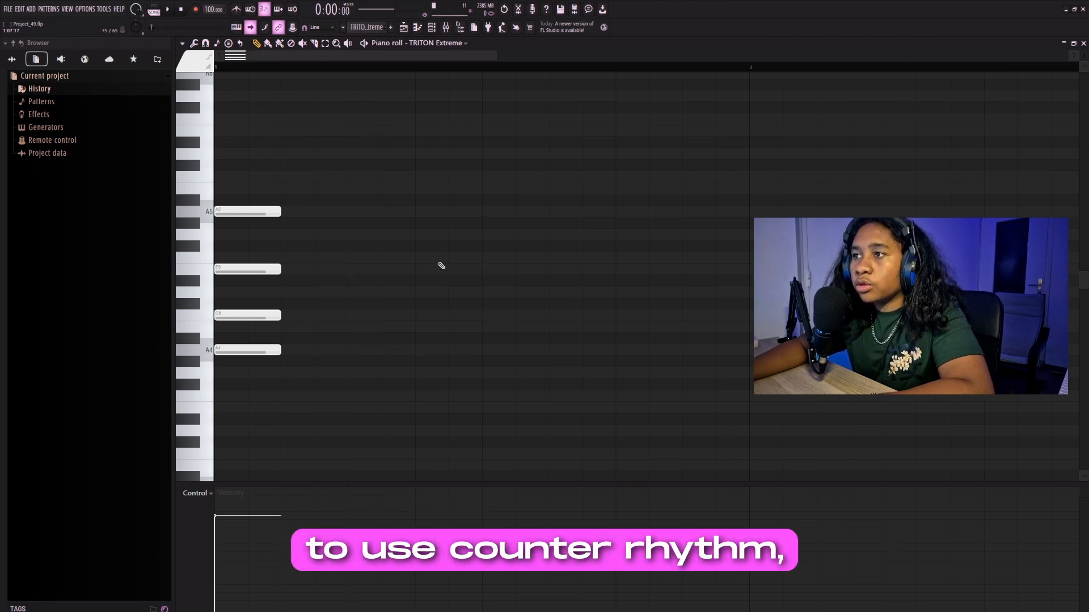
pyautogui.hotkey('ctrl', 'z')
pyautogui.moveTo(482, 149); pyautogui.dragTo(213, 402)
# - Turn the repeated chords into a counter rhythm, keeping the first chord and placing short chord hits on steps 6 and 8 of bar 1
pyautogui.moveTo(510, 170); pyautogui.dragTo(331, 391)
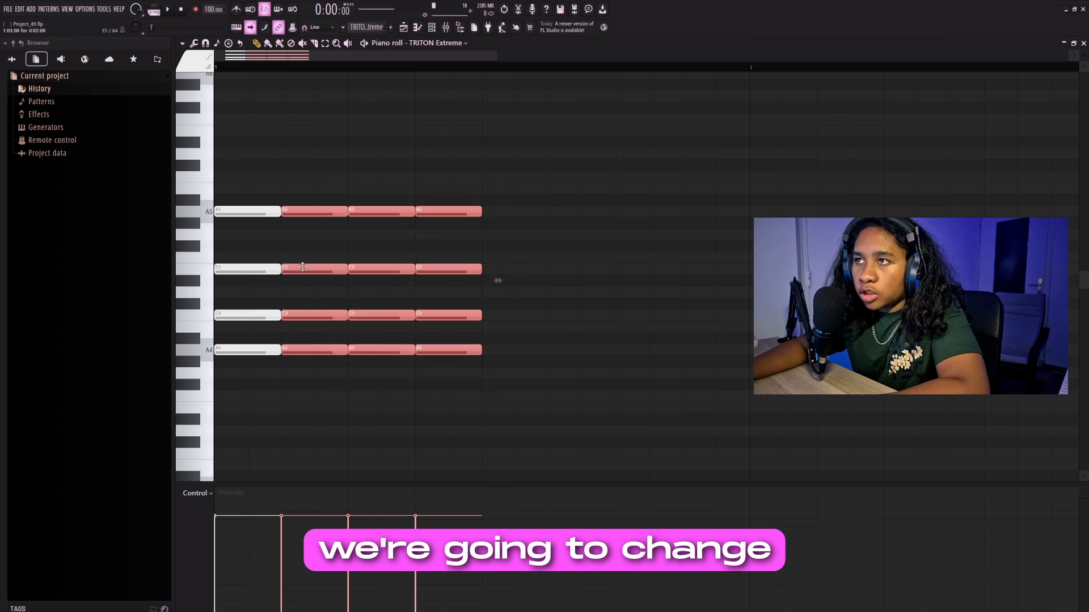
pyautogui.moveTo(370, 136); pyautogui.dragTo(377, 391)
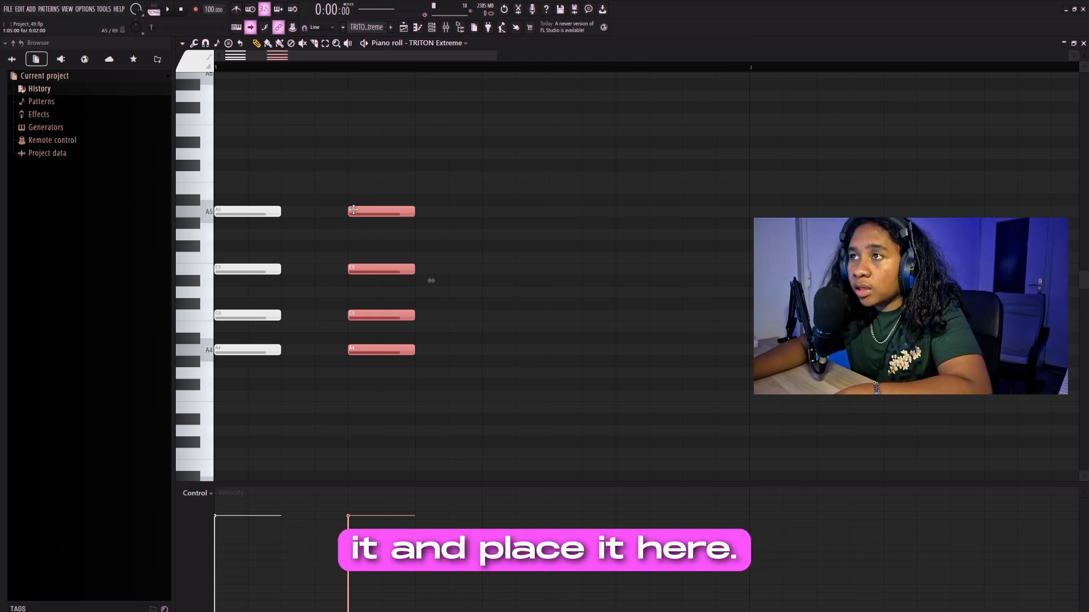
pyautogui.scroll(2, 396, 209)
pyautogui.moveTo(495, 216); pyautogui.dragTo(432, 243)
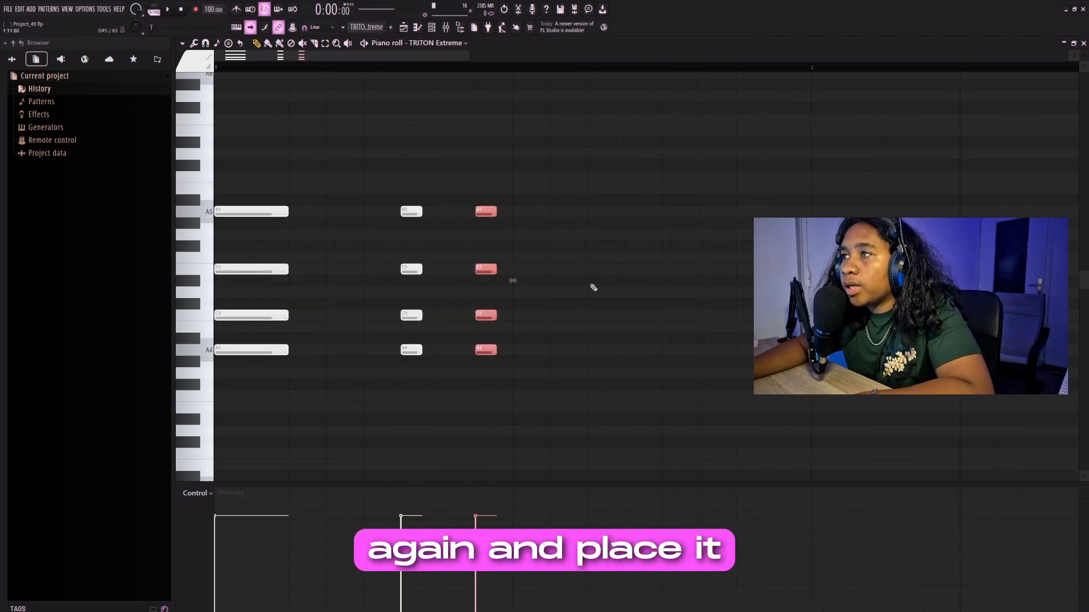
pyautogui.moveTo(598, 160); pyautogui.dragTo(352, 451)
pyautogui.moveTo(509, 183); pyautogui.dragTo(407, 419)
pyautogui.keyDown('ctrl'); pyautogui.click(344, 214); pyautogui.keyUp('ctrl')
pyautogui.scroll(-3, 344, 213)
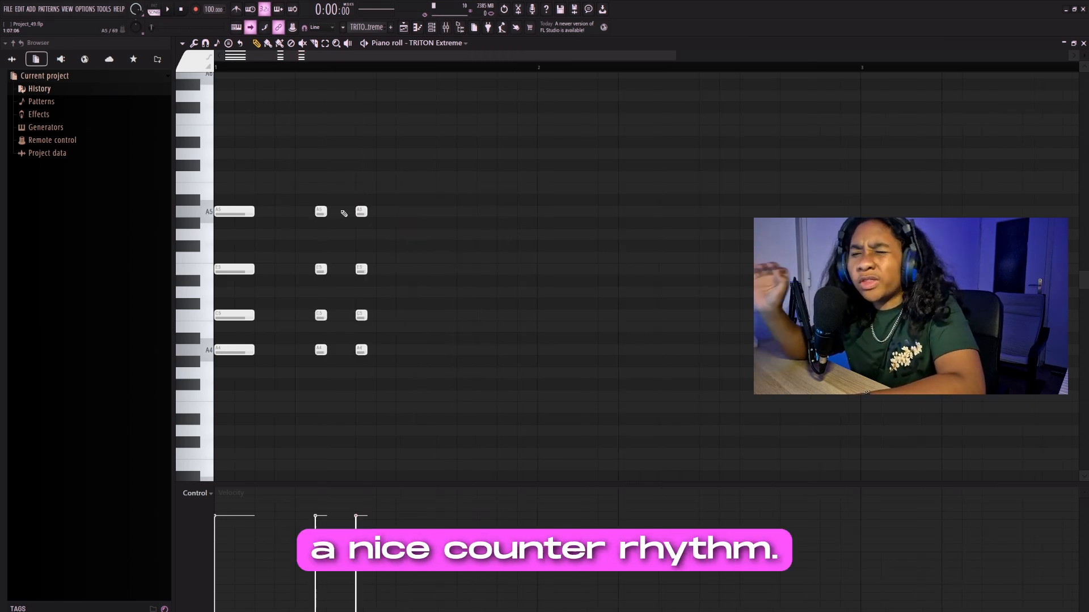
# - Play back the chord counter rhythm to check how it sounds
pyautogui.press('space')
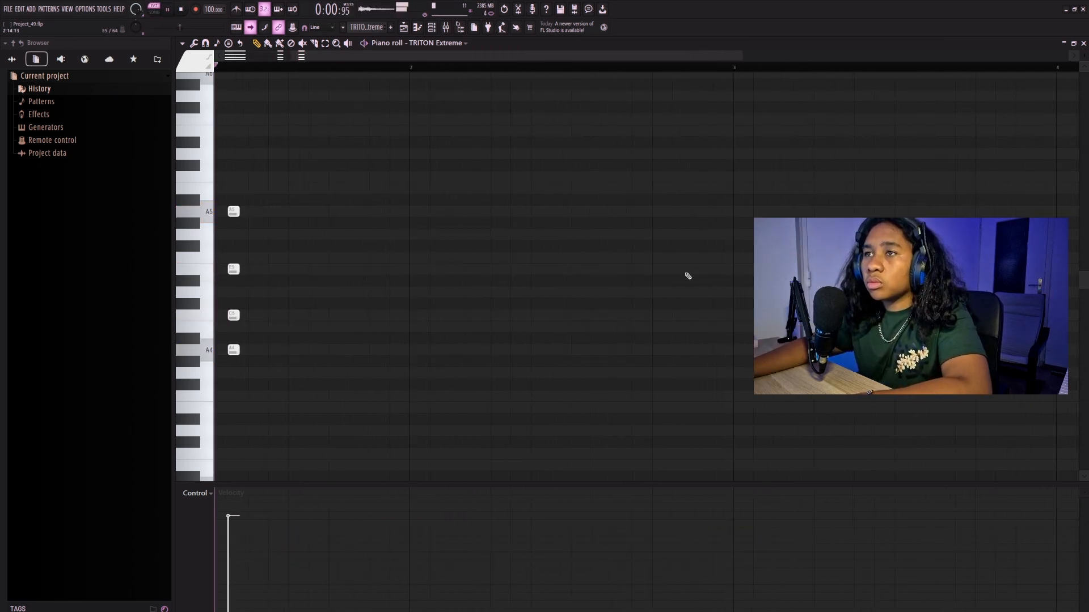
pyautogui.press('space')
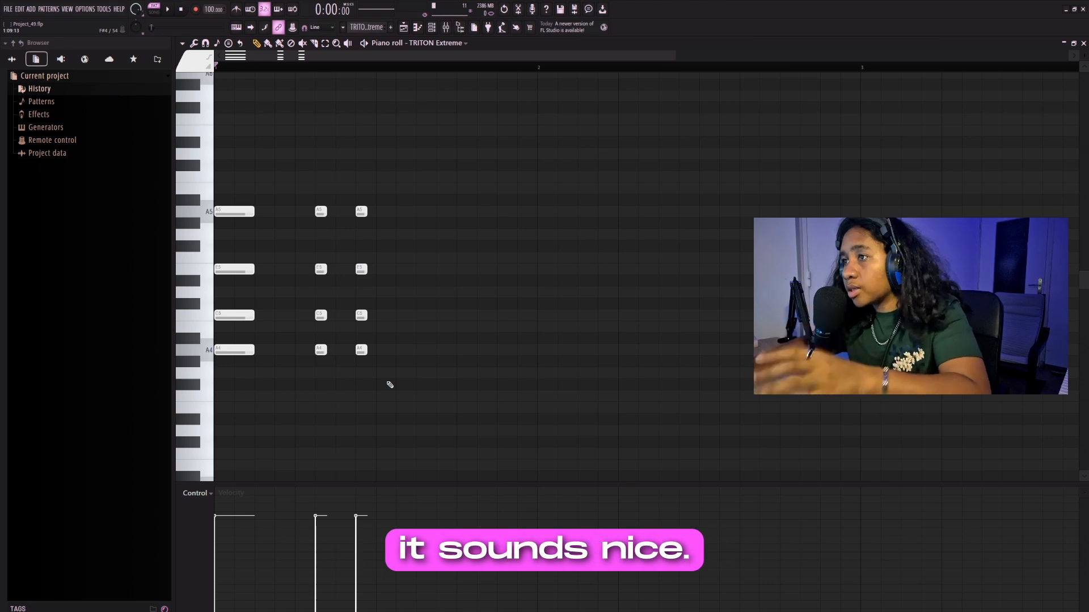
# - Add an A4 bass note on step 13 of bar 1 and duplicate the full bar into bar 2
pyautogui.scroll(-1, 279, 391)
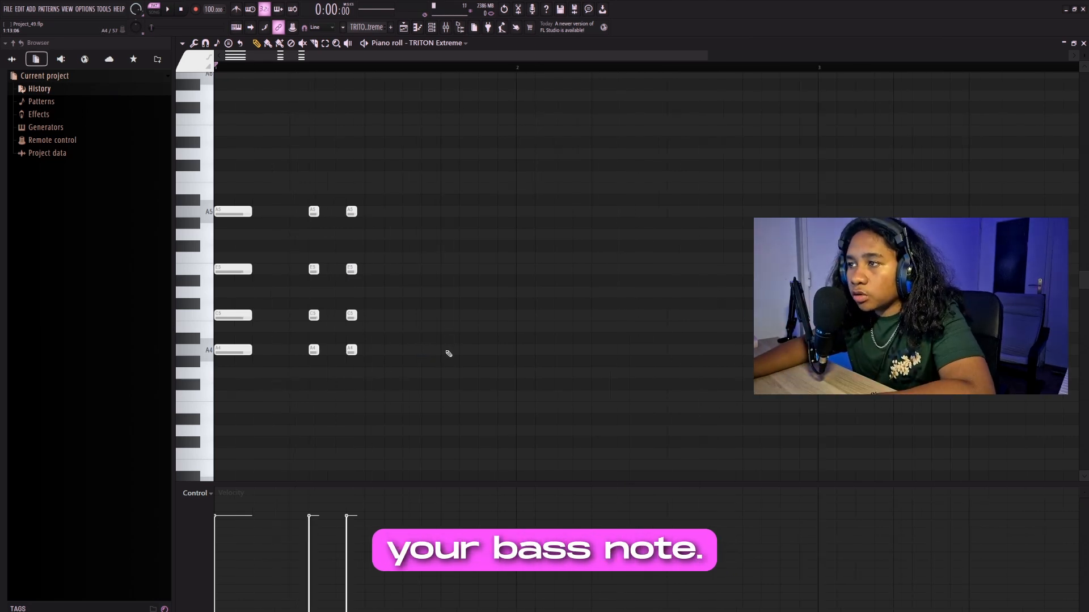
pyautogui.moveTo(565, 149); pyautogui.dragTo(227, 417)
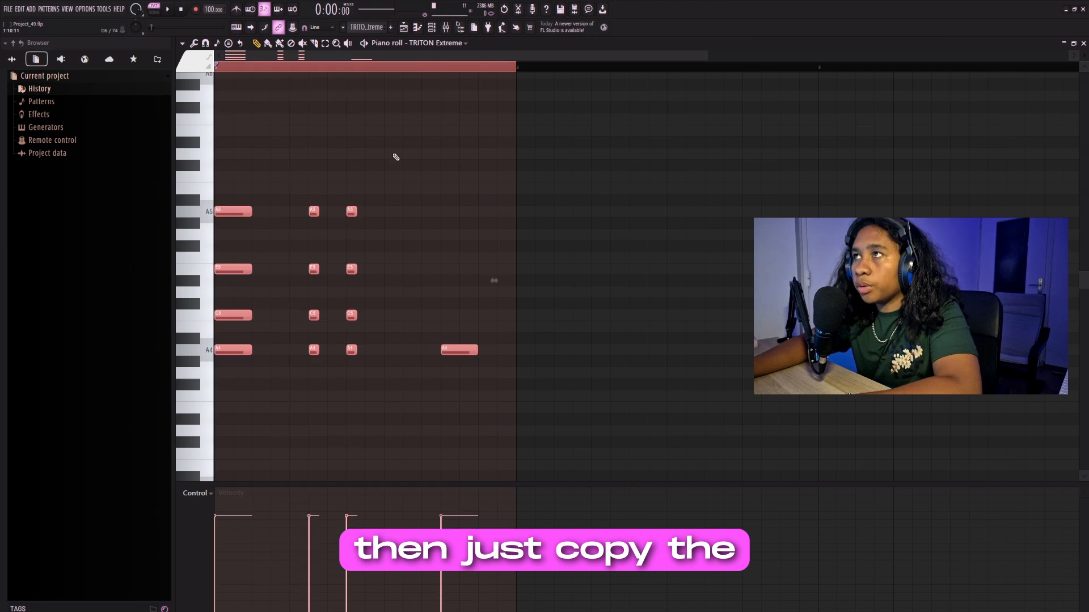
pyautogui.hotkey('ctrl', 'b')
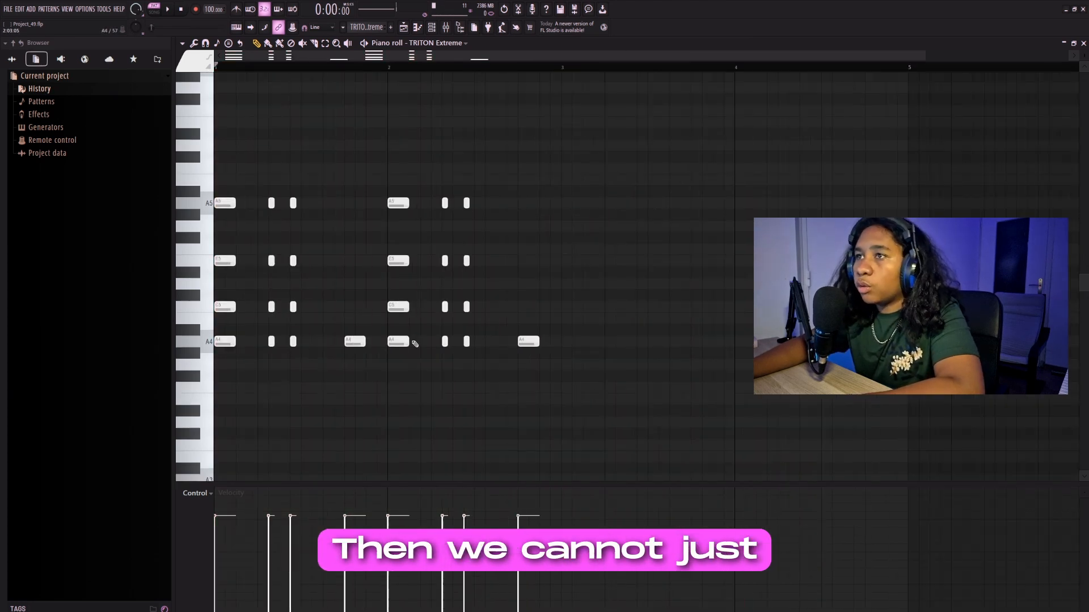
# - Duplicate the two-bar chord pattern into bars 3 and 4
pyautogui.hotkey('ctrl', 'a')
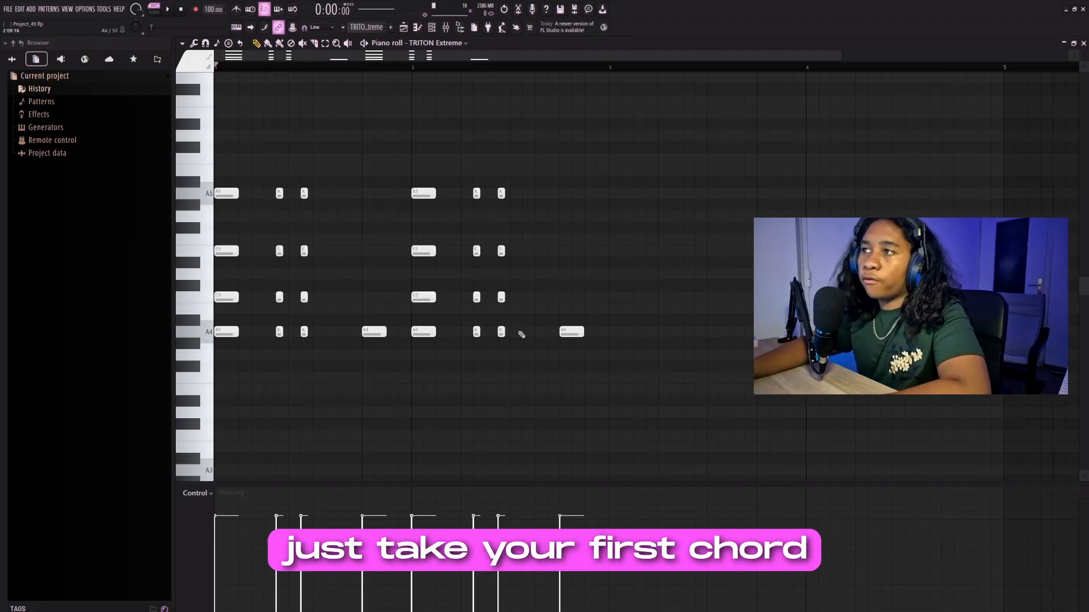
pyautogui.hotkey('ctrl', 'b')
pyautogui.scroll(-4, 571, 80)
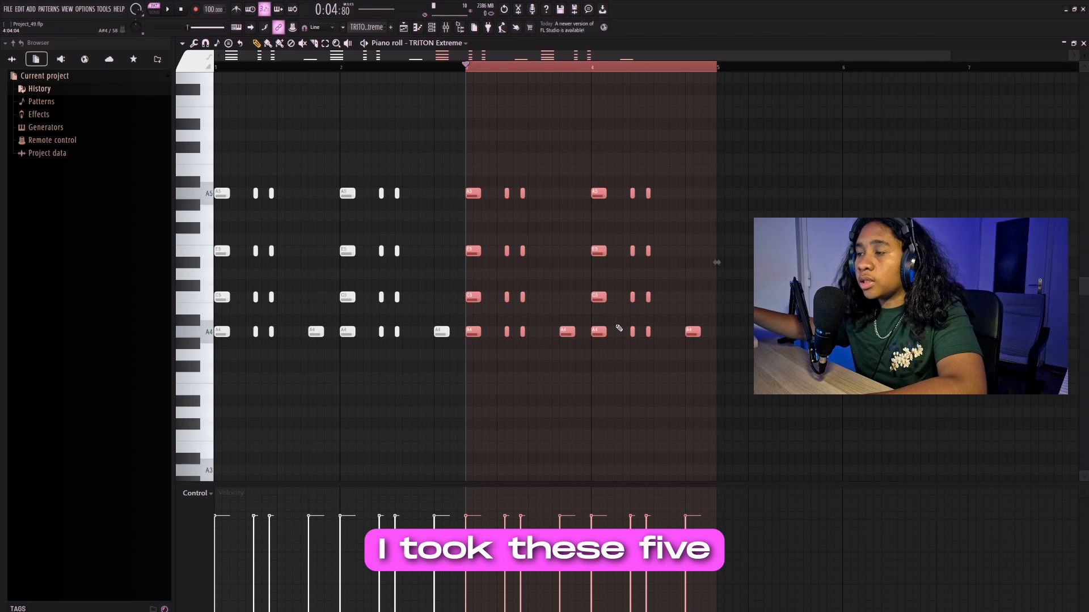
# - Transpose the notes in bars 3 and 4 up five semitones
pyautogui.press('Up')
pyautogui.press('Up')
pyautogui.press('Up')
pyautogui.press('Up')
pyautogui.press('Up')
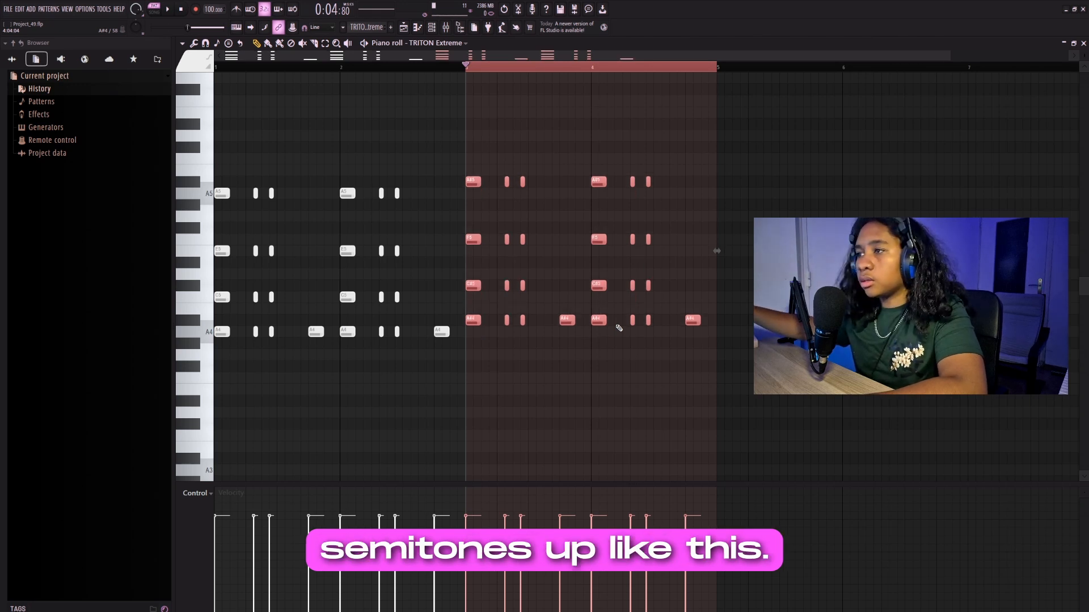
pyautogui.press('Up')
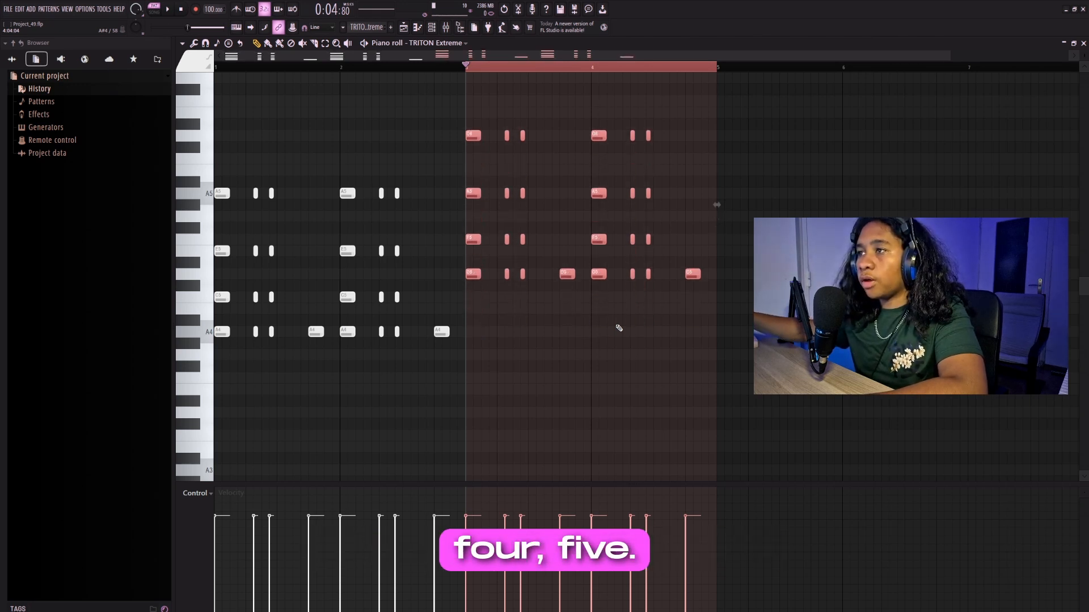
pyautogui.keyDown('ctrl'); pyautogui.click(620, 68); pyautogui.keyUp('ctrl')
pyautogui.moveTo(785, 85); pyautogui.dragTo(478, 394)
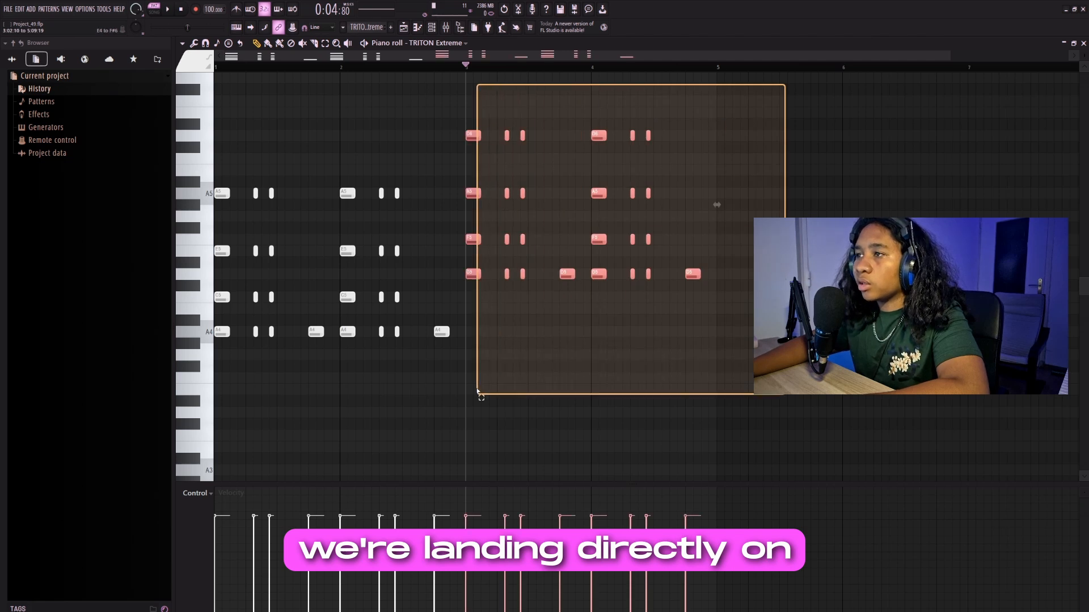
pyautogui.scroll(-2, 527, 312)
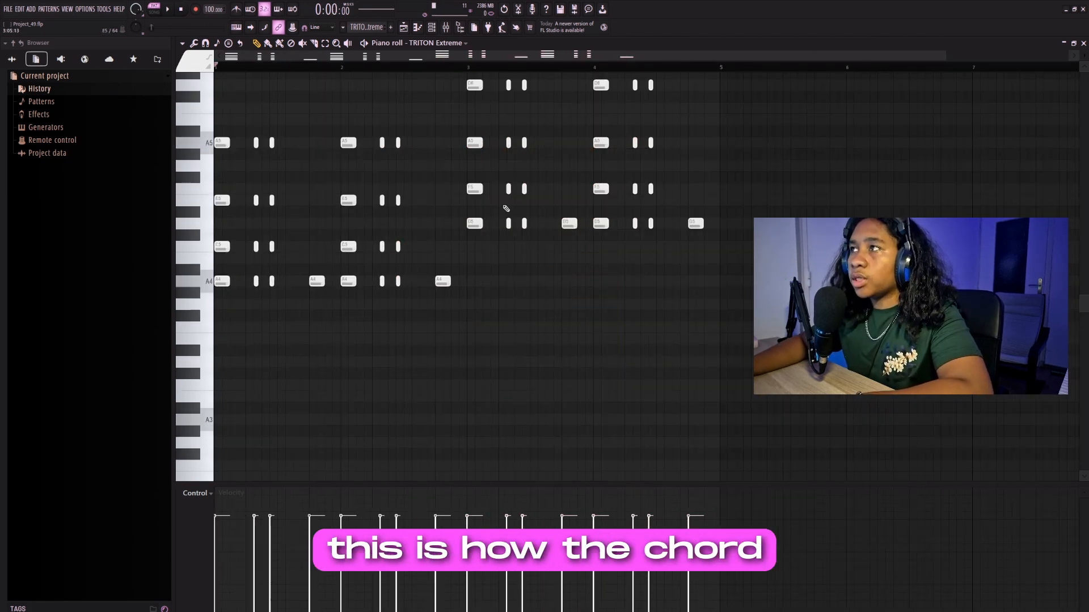
pyautogui.scroll(2, 372, 222)
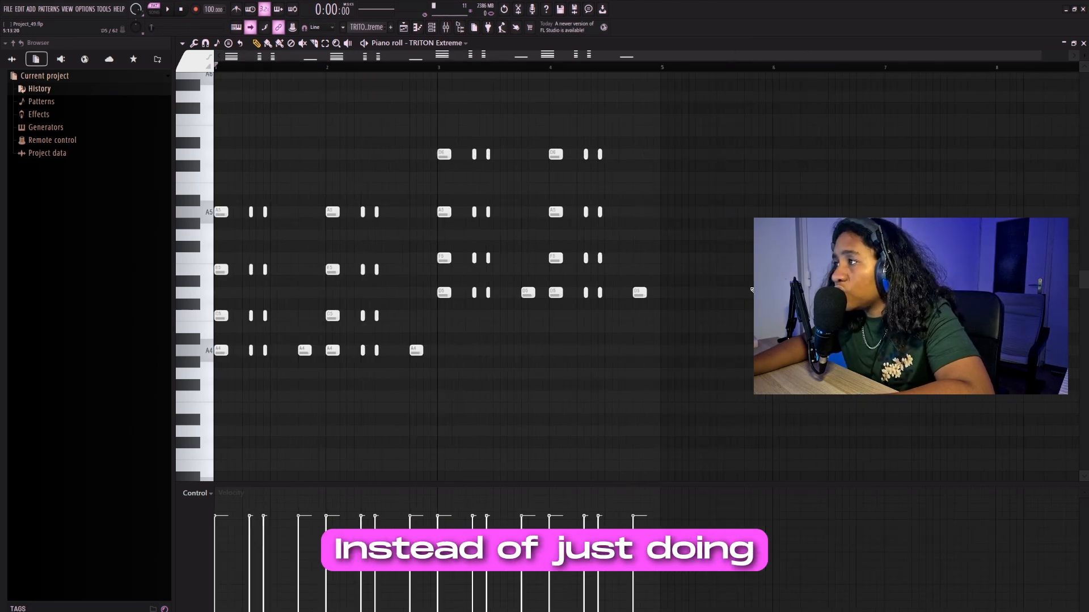
# - Replace the final D5 bass note of bar 4 with two short descending notes, C5 and B4
pyautogui.moveTo(320, 375); pyautogui.dragTo(294, 342)
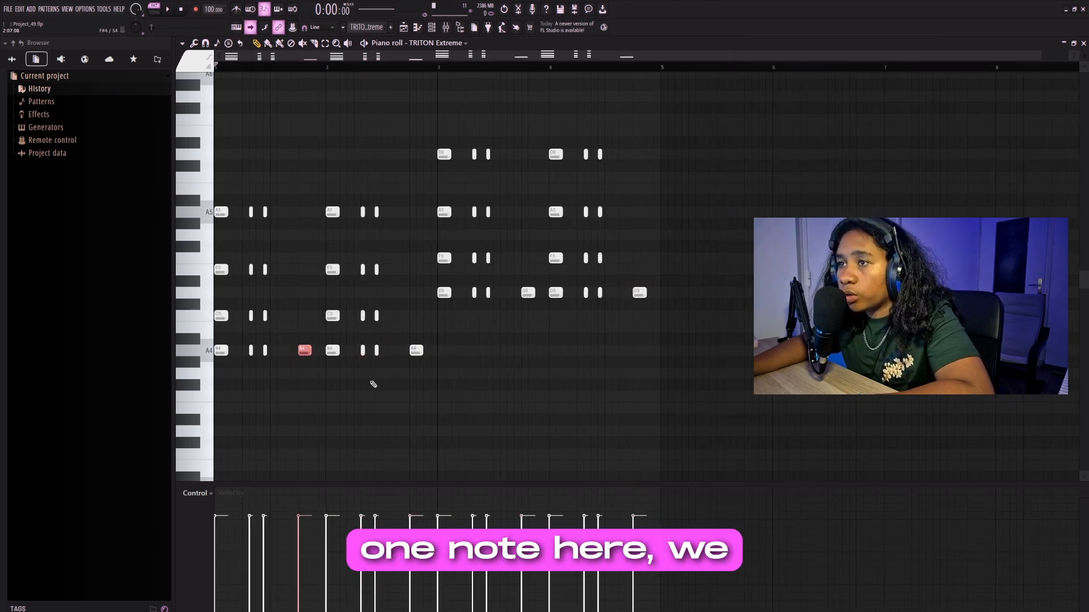
pyautogui.scroll(6, 685, 335)
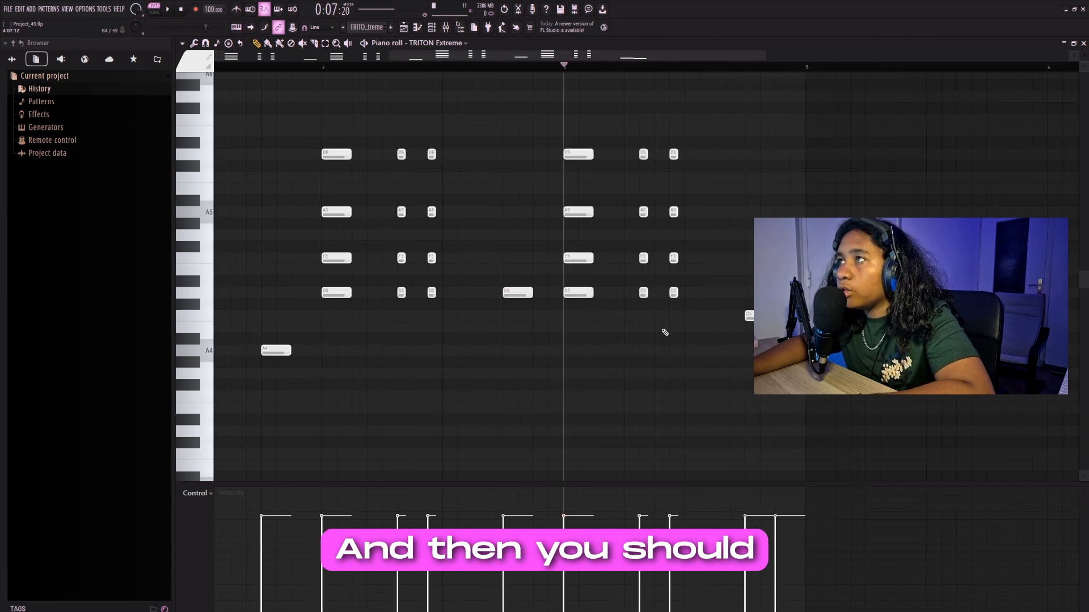
pyautogui.scroll(3, 681, 340)
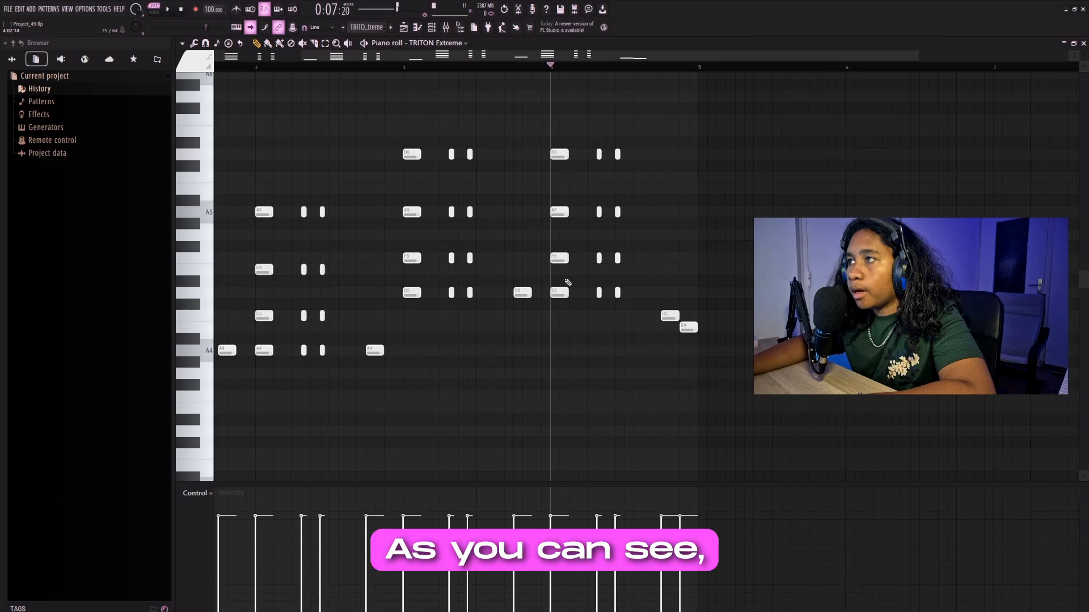
pyautogui.scroll(-3, 505, 352)
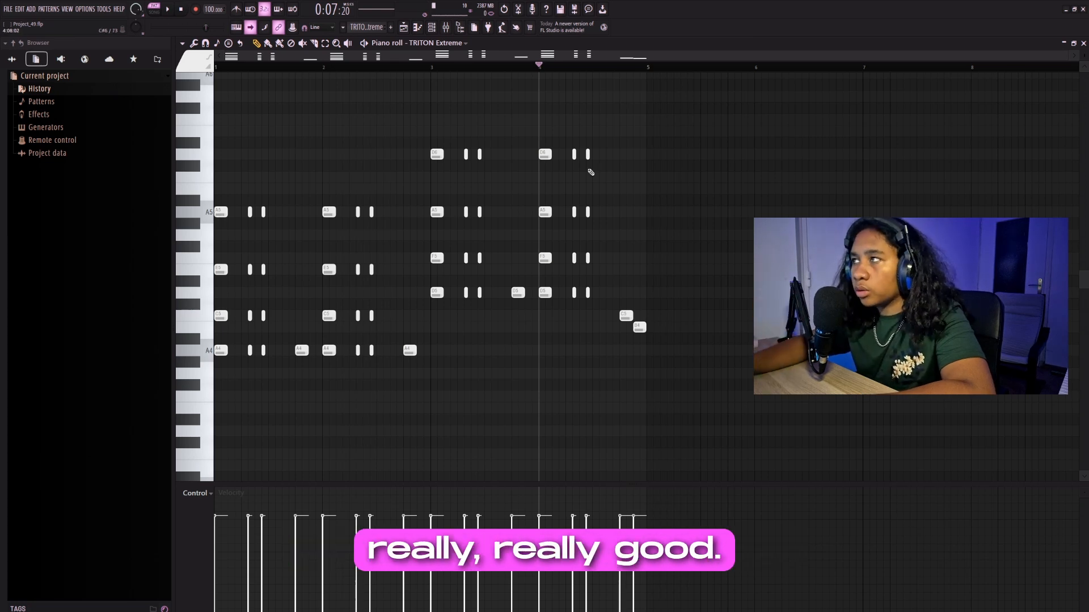
# - Duplicate the whole four-bar chord progression into bars 5 to 8
pyautogui.click(649, 68)
pyautogui.hotkey('ctrl', 'a')
pyautogui.hotkey('ctrl', 'c')
pyautogui.hotkey('ctrl', 'v')
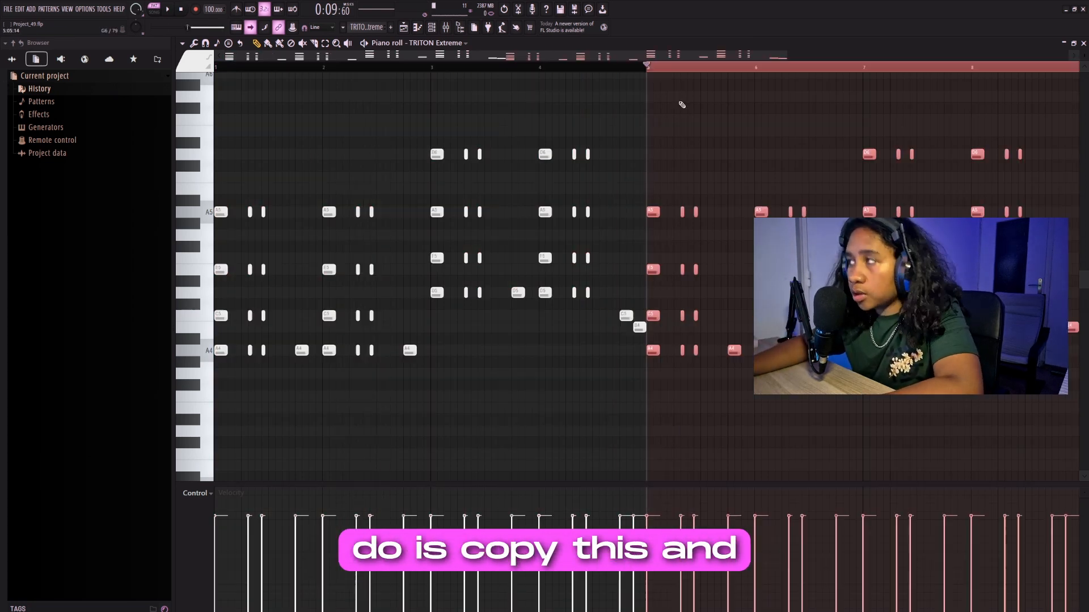
pyautogui.moveTo(797, 304); pyautogui.dragTo(790, 362)
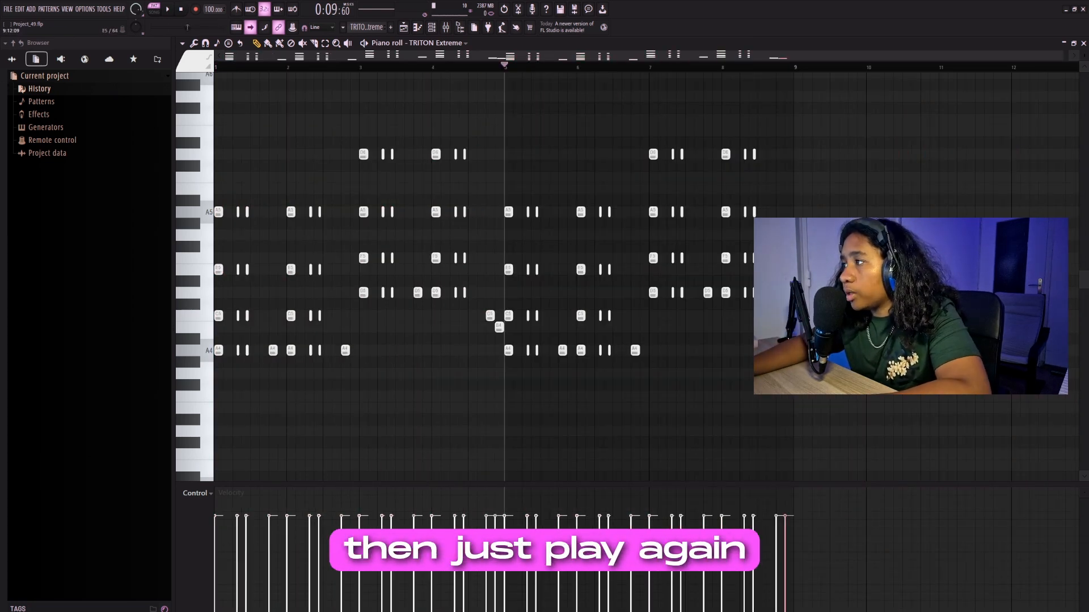
pyautogui.moveTo(802, 270); pyautogui.dragTo(755, 373)
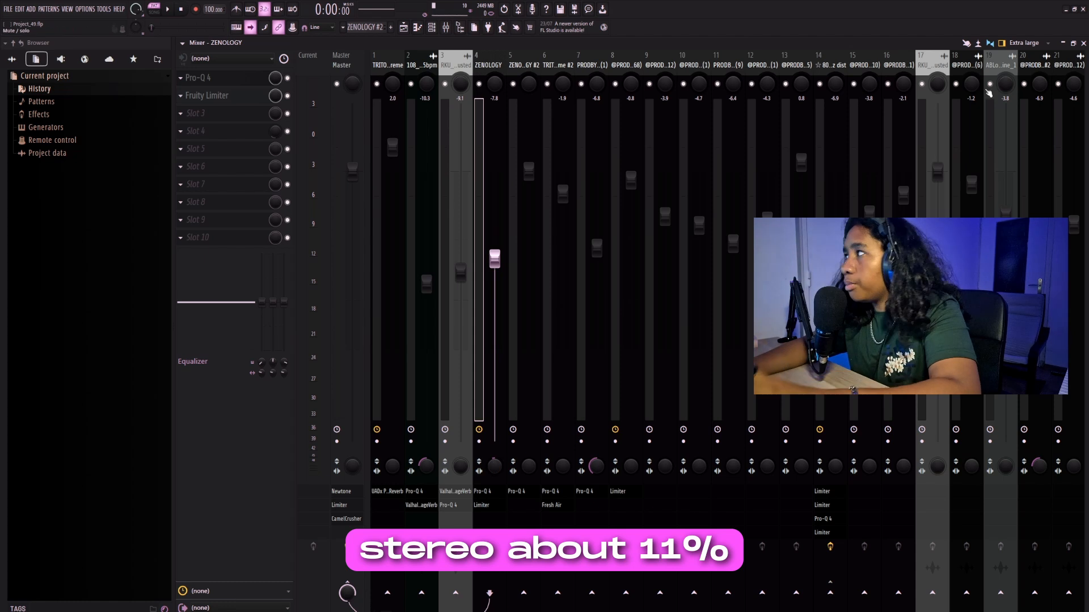
# - Inspect the ZENOLOGY #2 notes in bars 1 and 2 and play back the TRITON Extreme #2 chords
pyautogui.press('F5')
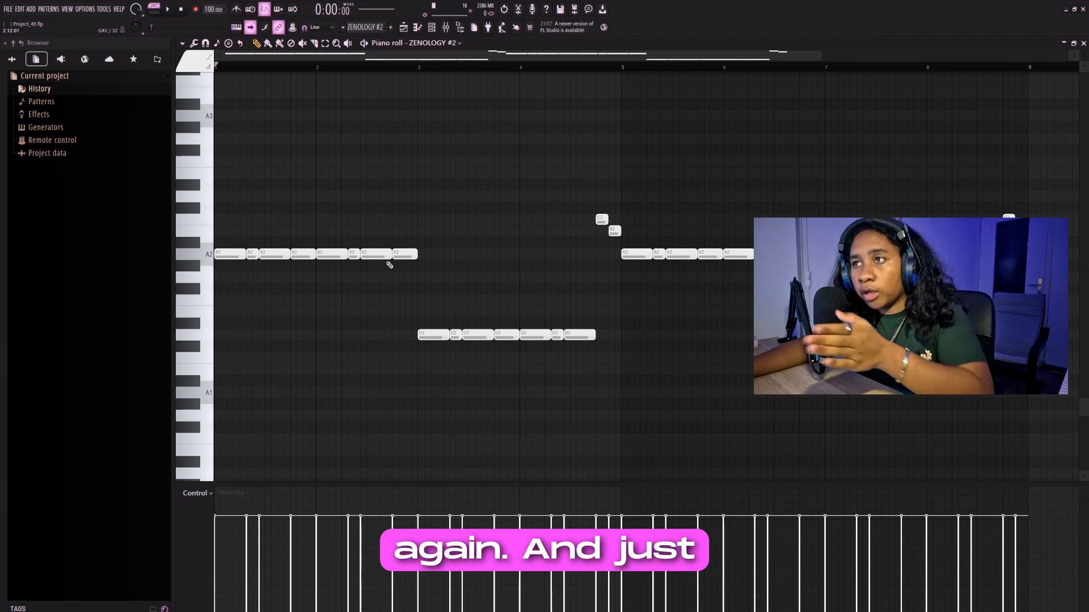
pyautogui.moveTo(188, 297); pyautogui.dragTo(188, 297)
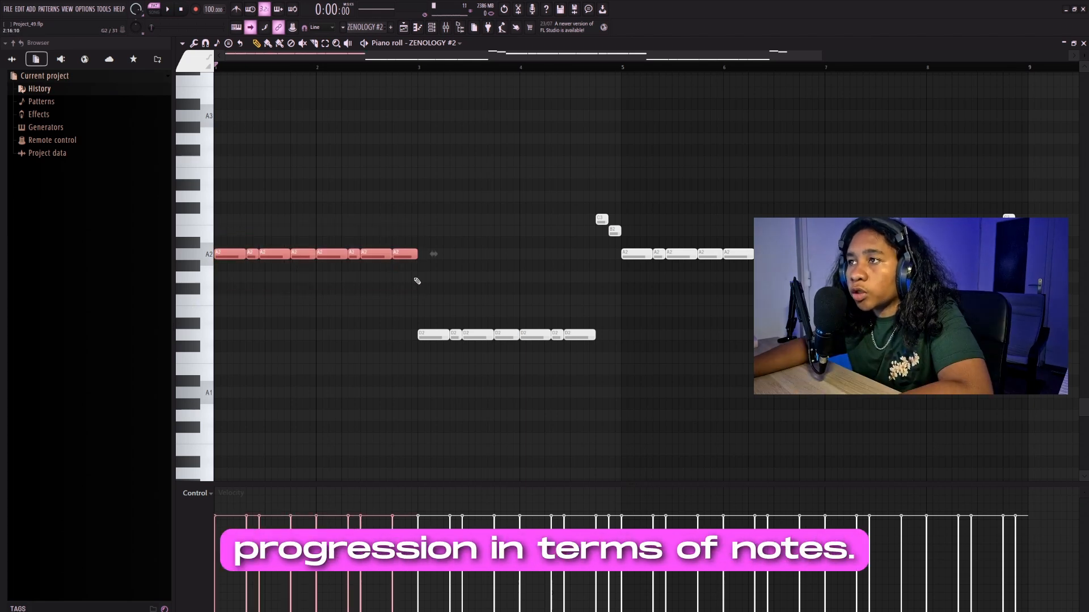
pyautogui.moveTo(414, 282); pyautogui.dragTo(183, 216)
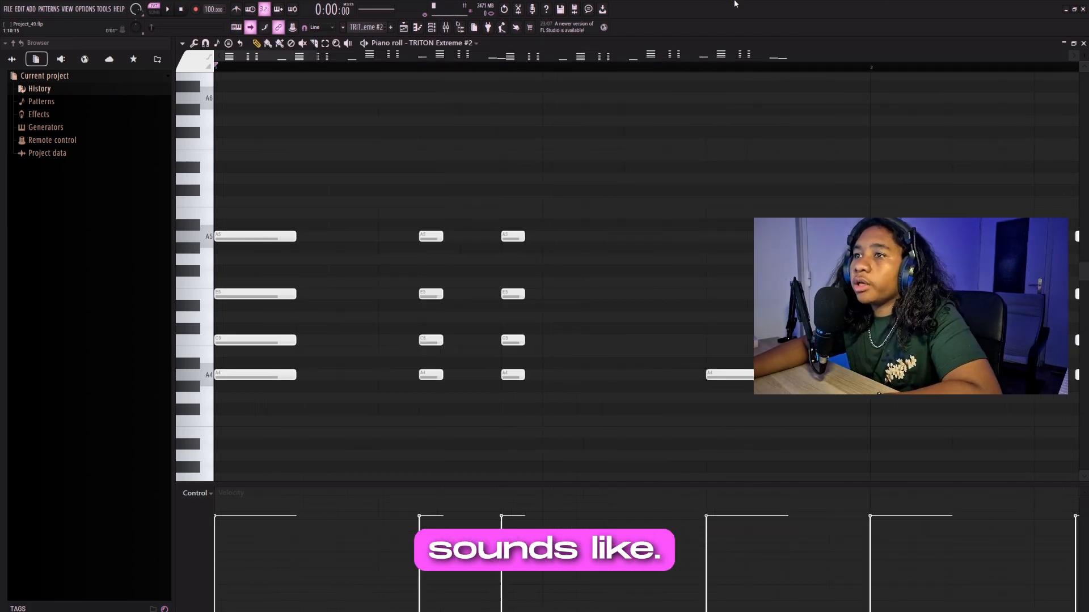
pyautogui.press('space')
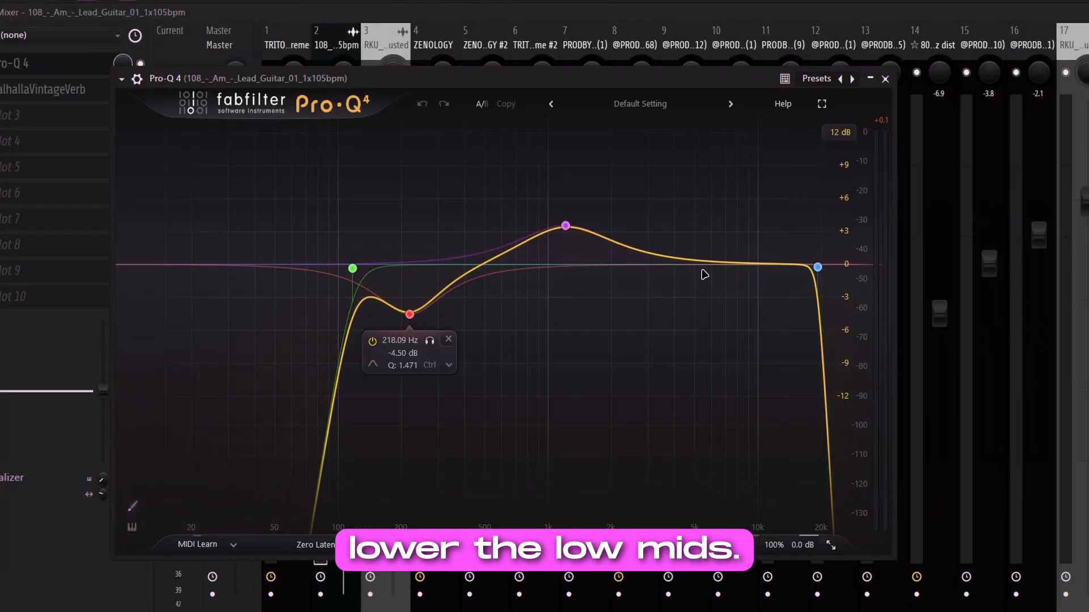
# - Review the guitar's EQ curve and the synth lead loop's ValhallaVintageVerb and Pro-Q 4 settings, closing the plugin windows
pyautogui.moveTo(590, 221)
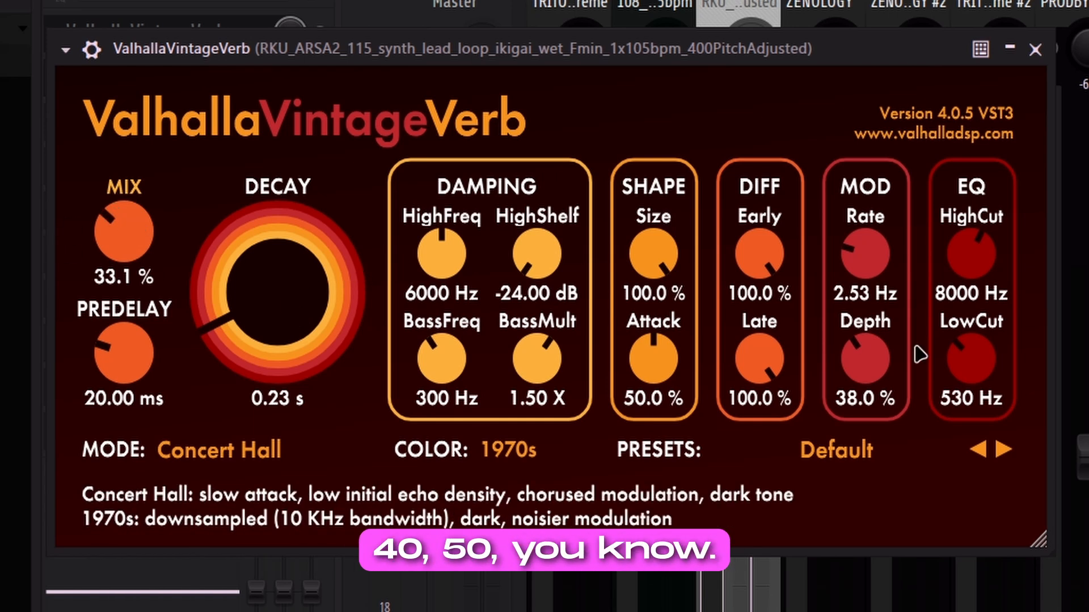
pyautogui.click(1038, 53)
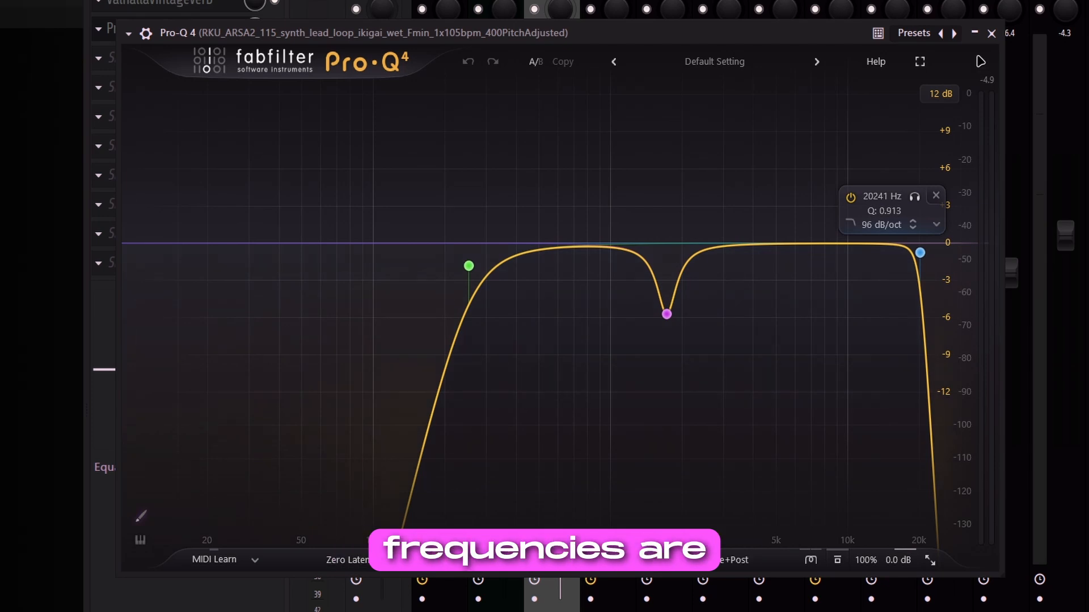
pyautogui.click(992, 34)
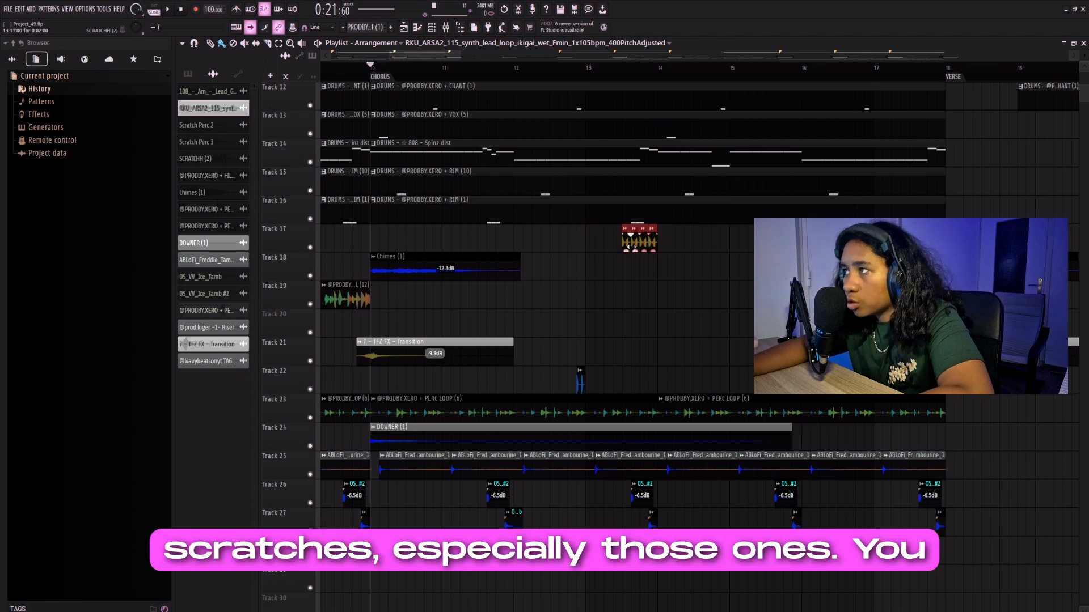
# - Examine the scratch, downer, transition and tambourine clips around the chorus in the playlist
pyautogui.scroll(5, 631, 245)
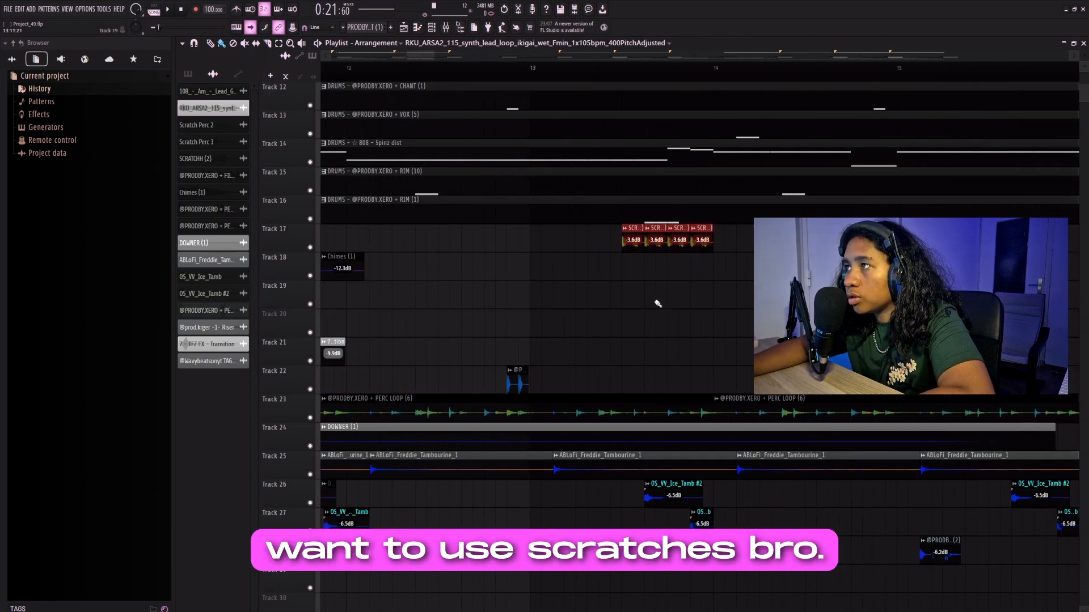
pyautogui.scroll(-6, 657, 318)
pyautogui.scroll(-3, 452, 365)
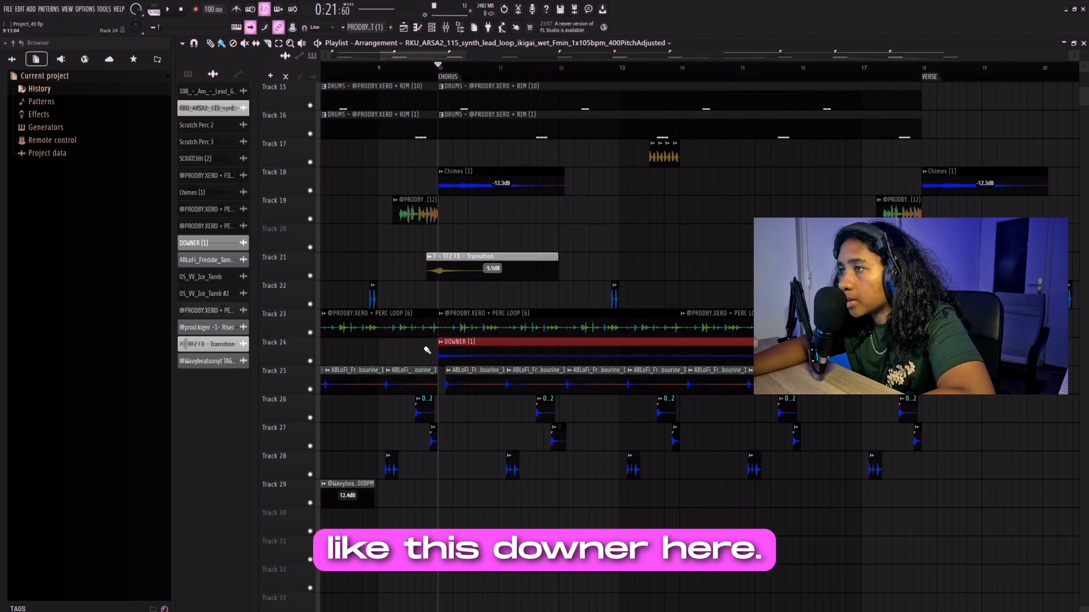
pyautogui.moveTo(982, 508); pyautogui.dragTo(496, 374)
pyautogui.scroll(5, 506, 466)
pyautogui.scroll(-5, 425, 486)
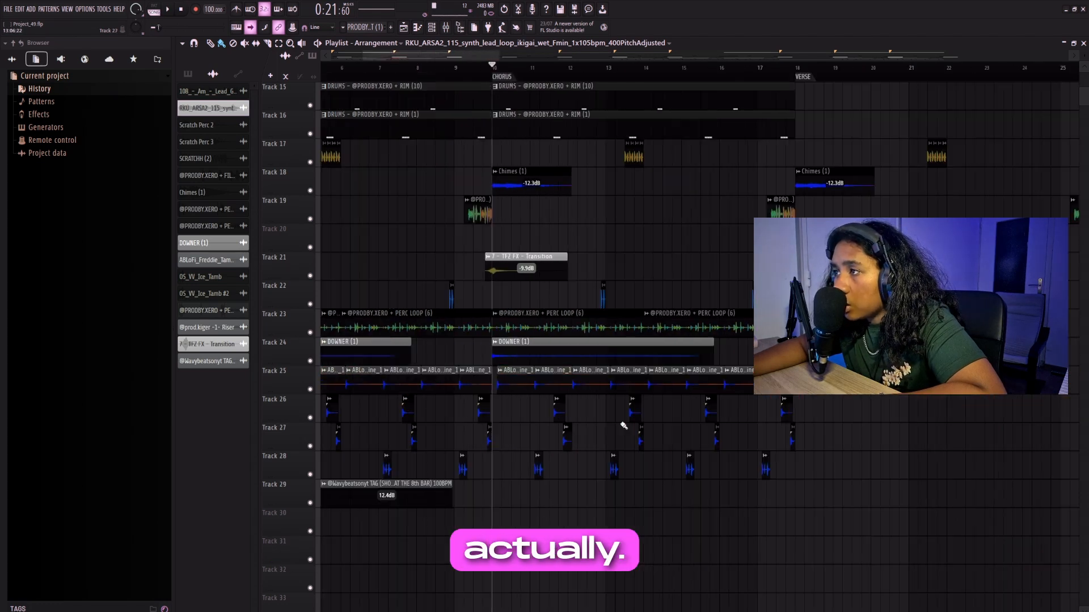
pyautogui.scroll(7, 529, 320)
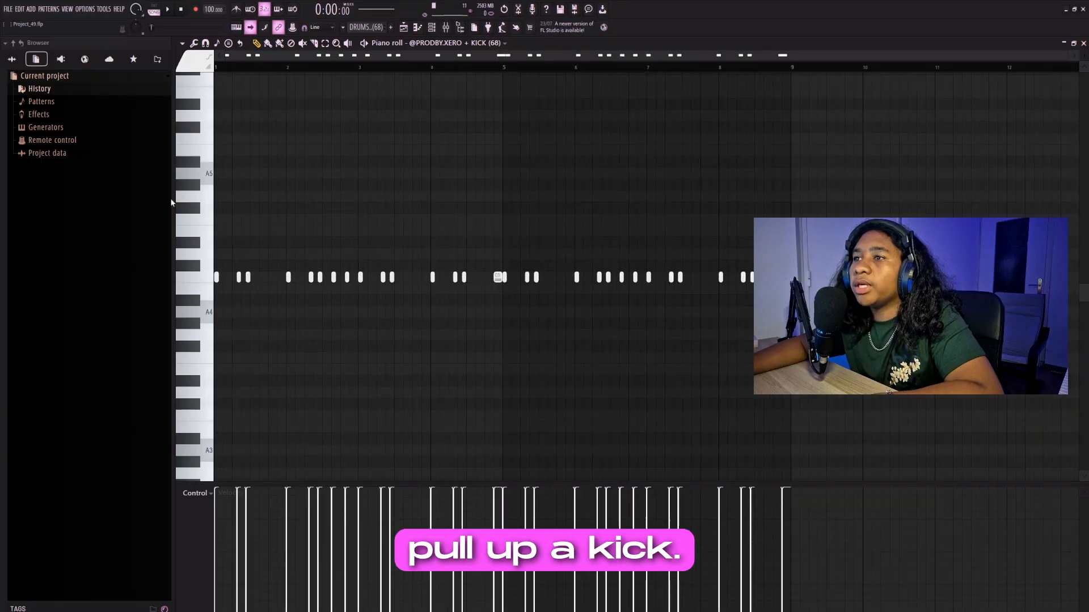
# - Examine the overall placement of the kick hits across the eight-bar drum pattern
pyautogui.scroll(7, 244, 239)
pyautogui.scroll(-5, 243, 275)
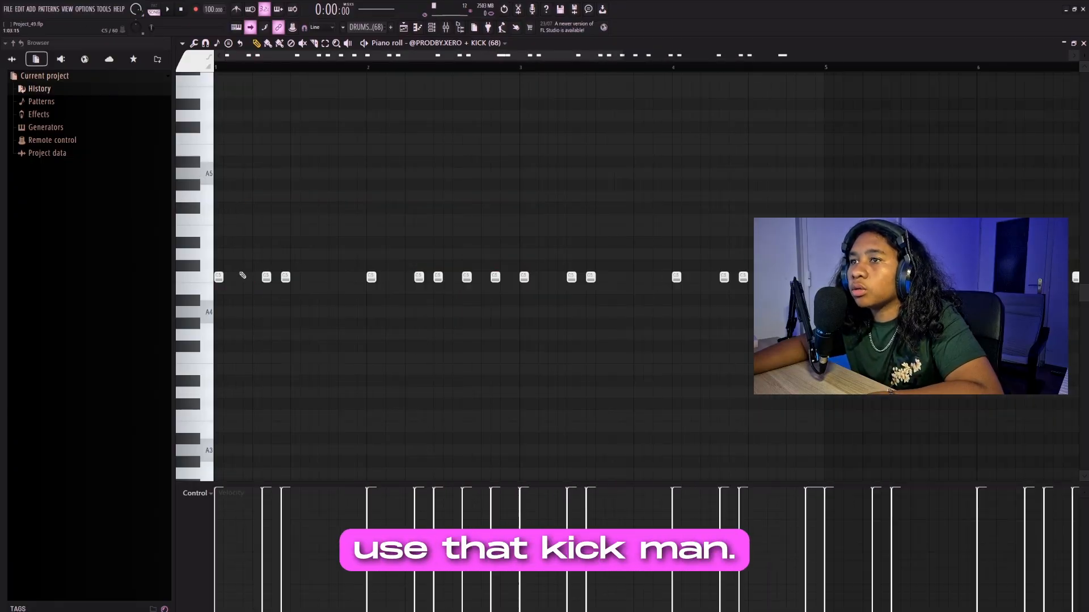
pyautogui.scroll(-4, 243, 275)
pyautogui.moveTo(216, 266); pyautogui.dragTo(796, 323)
pyautogui.moveTo(796, 323); pyautogui.dragTo(843, 323)
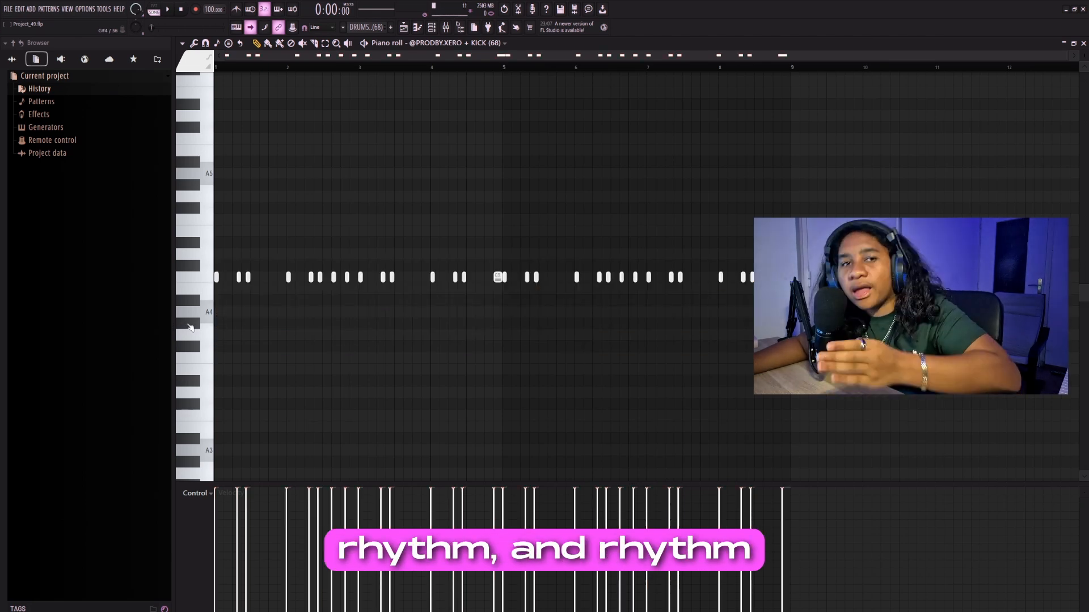
# - Examine the kick's rhythm bar by bar through bars 1 to 4, checking how its hits are grouped
pyautogui.scroll(4, 233, 220)
pyautogui.moveTo(238, 203); pyautogui.dragTo(230, 305)
pyautogui.moveTo(372, 249); pyautogui.dragTo(263, 306)
pyautogui.moveTo(537, 238); pyautogui.dragTo(566, 305)
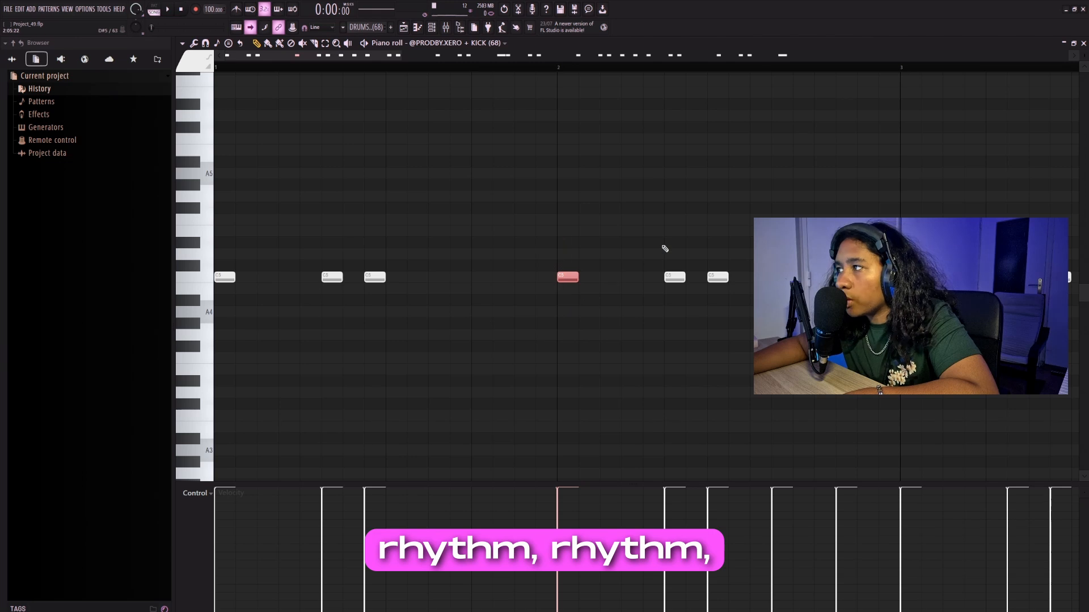
pyautogui.moveTo(657, 237); pyautogui.dragTo(718, 364)
pyautogui.moveTo(822, 241); pyautogui.dragTo(866, 335)
pyautogui.hscroll(4, 697, 331)
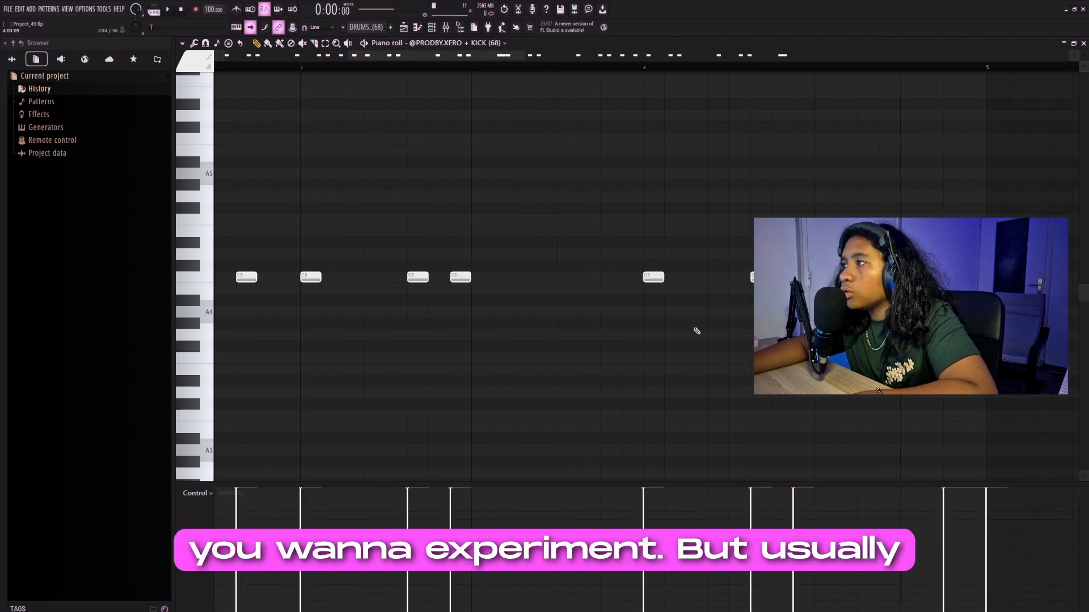
pyautogui.scroll(-5, 697, 332)
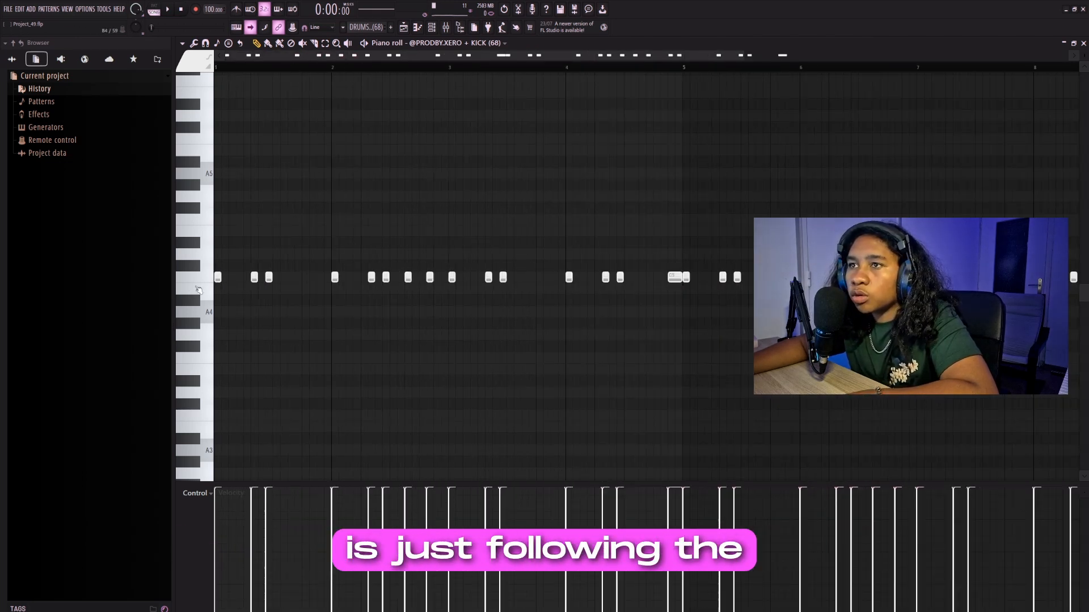
pyautogui.scroll(5, 198, 289)
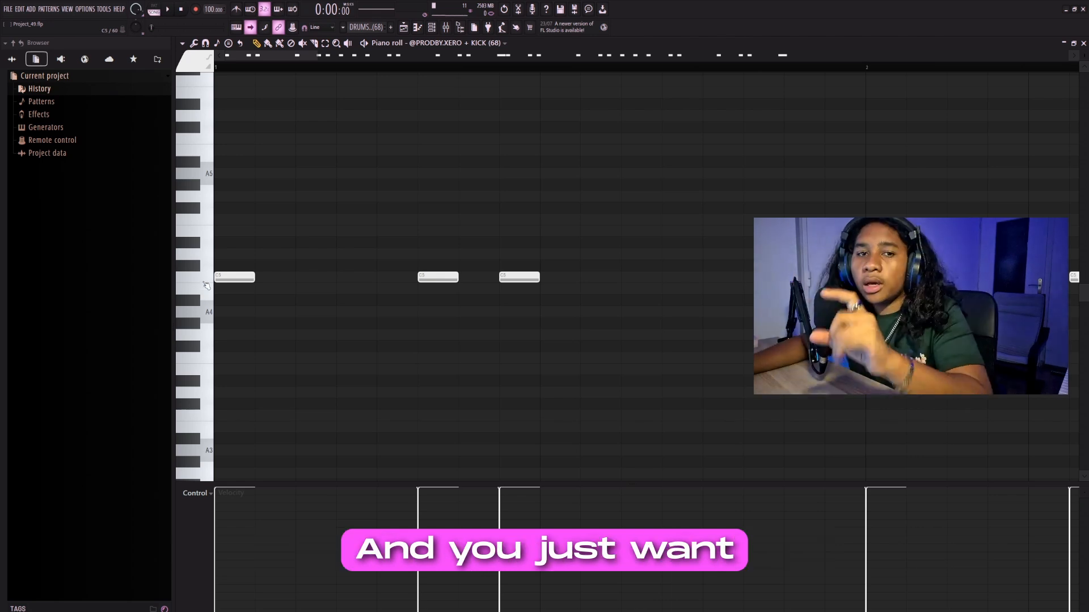